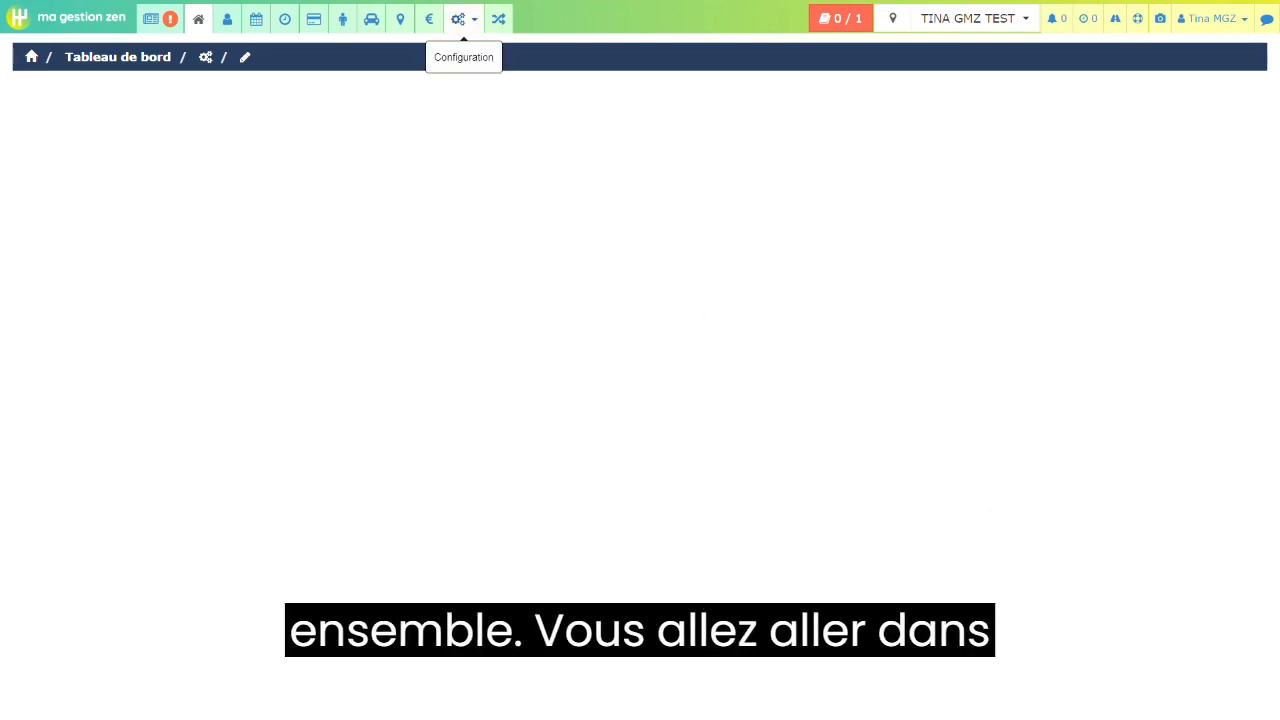
- Open the activities configuration and look through the list of existing activities
{"action": "left_click", "coordinate": [463, 22]}
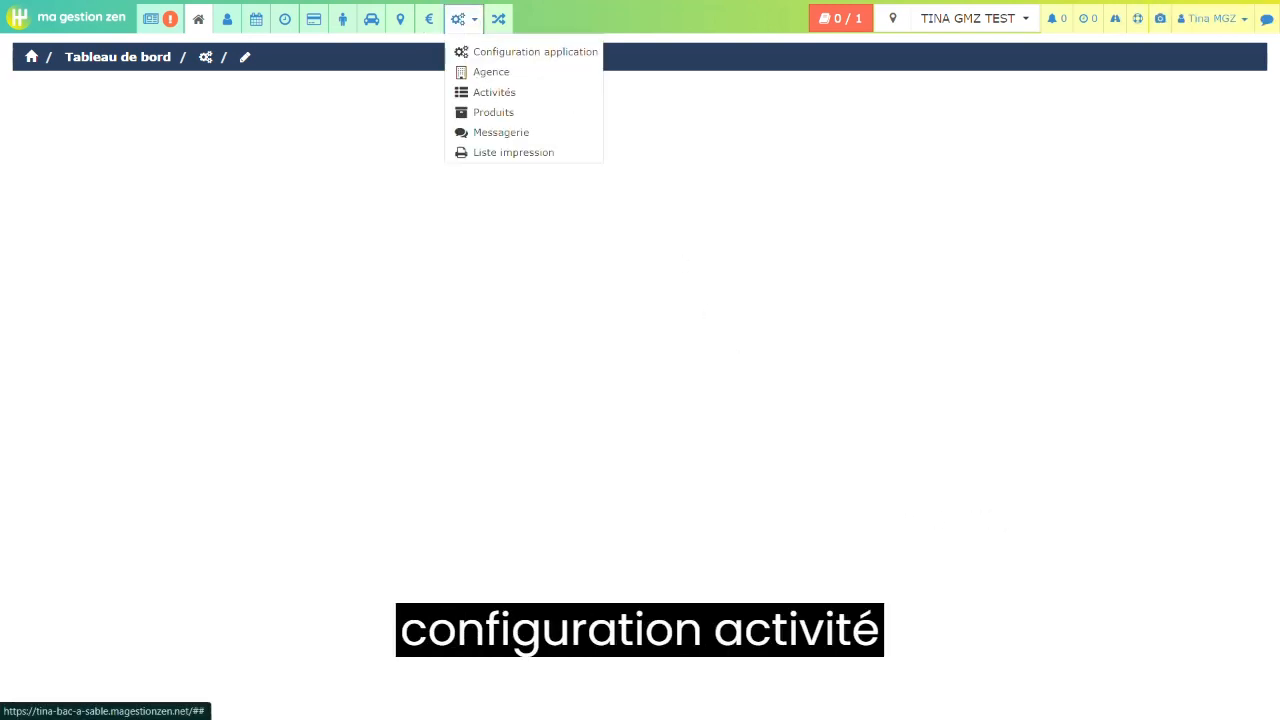
{"action": "left_click", "coordinate": [494, 92]}
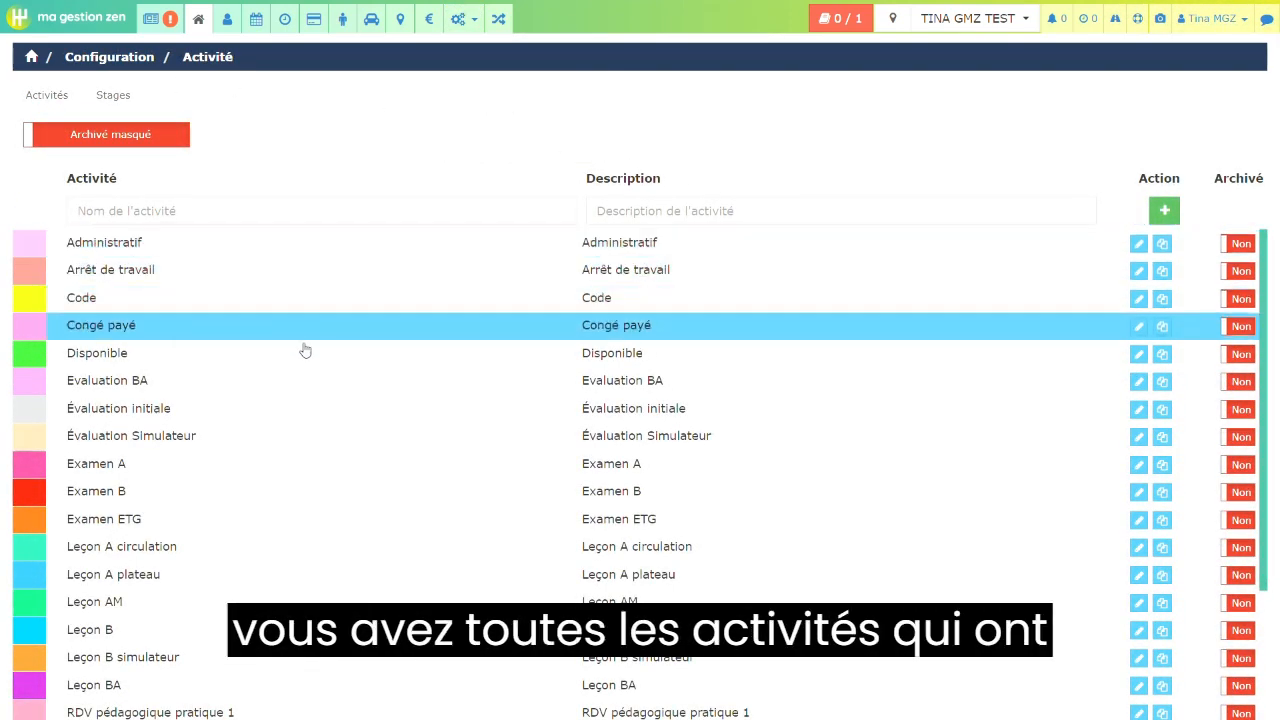
{"action": "scroll", "coordinate": [420, 546], "scroll_direction": "down", "scroll_amount": 2}
{"action": "scroll", "coordinate": [420, 546], "scroll_direction": "up", "scroll_amount": 2}
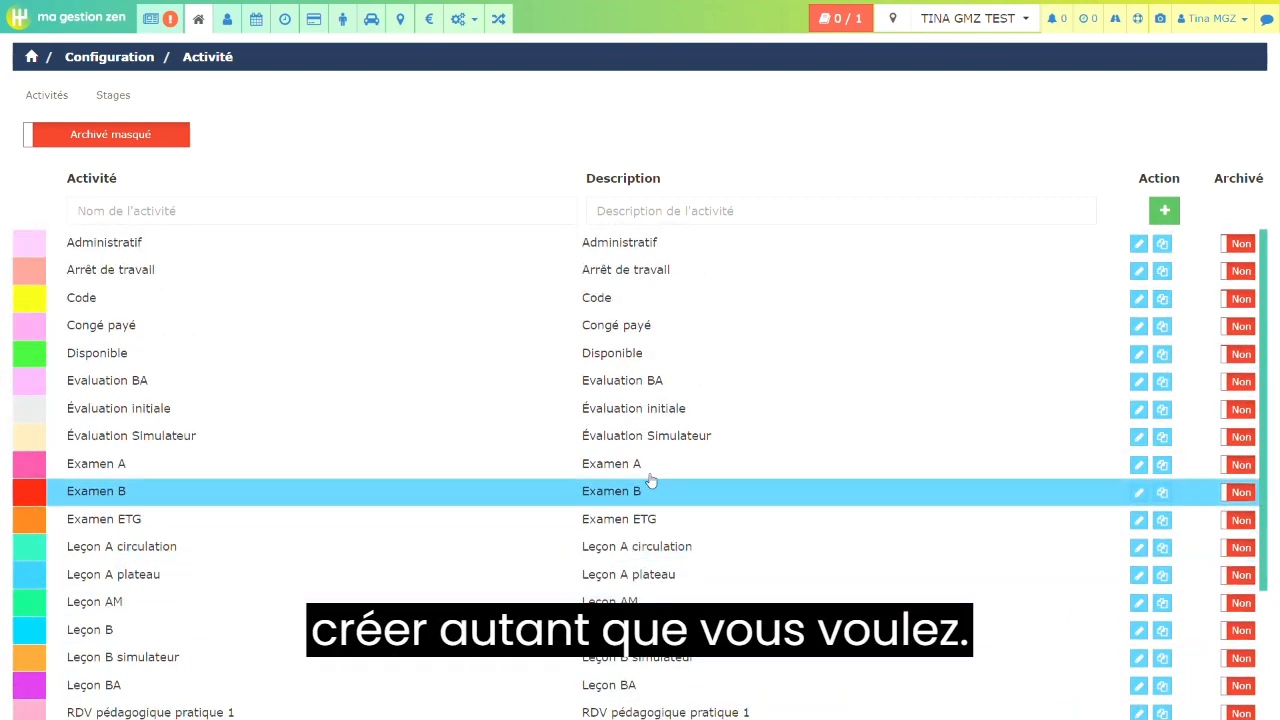
- Add a new activity named "Leçon BA simulateur" with the same text as its description
{"action": "left_click", "coordinate": [78, 211]}
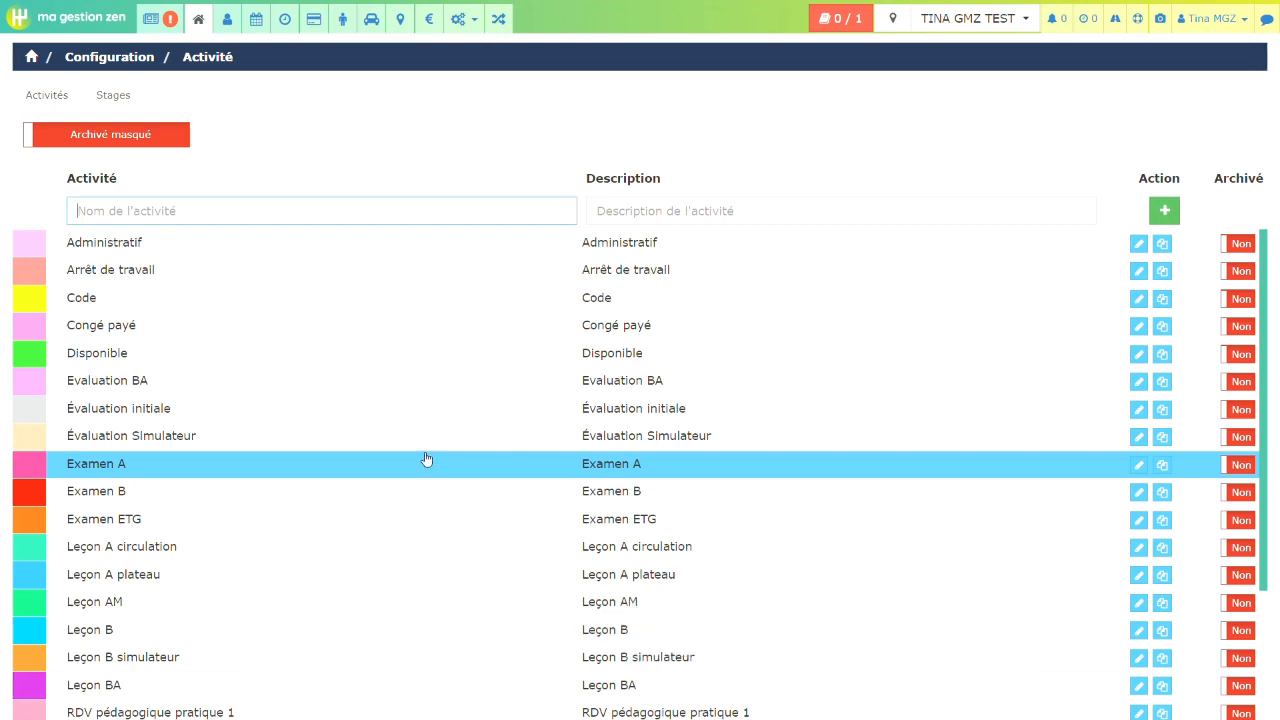
{"action": "type", "text": "Leçon "}
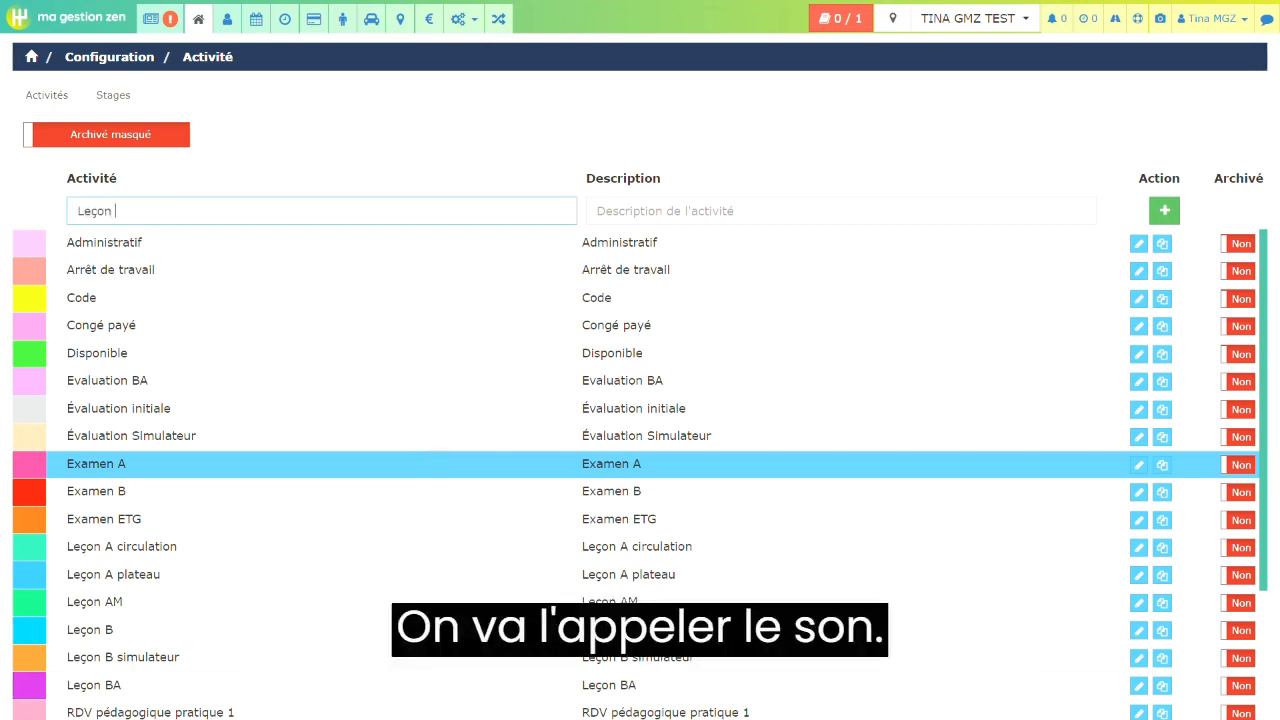
{"action": "type", "text": "BA"}
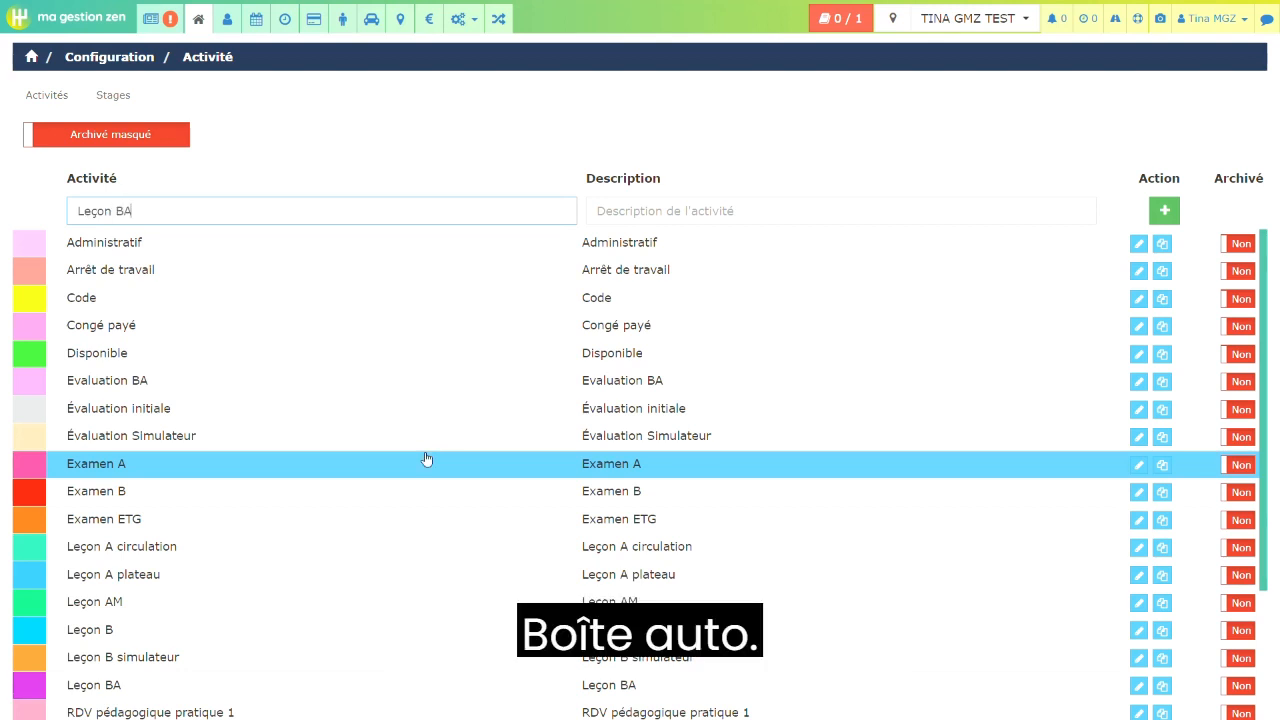
{"action": "type", "text": " simu"}
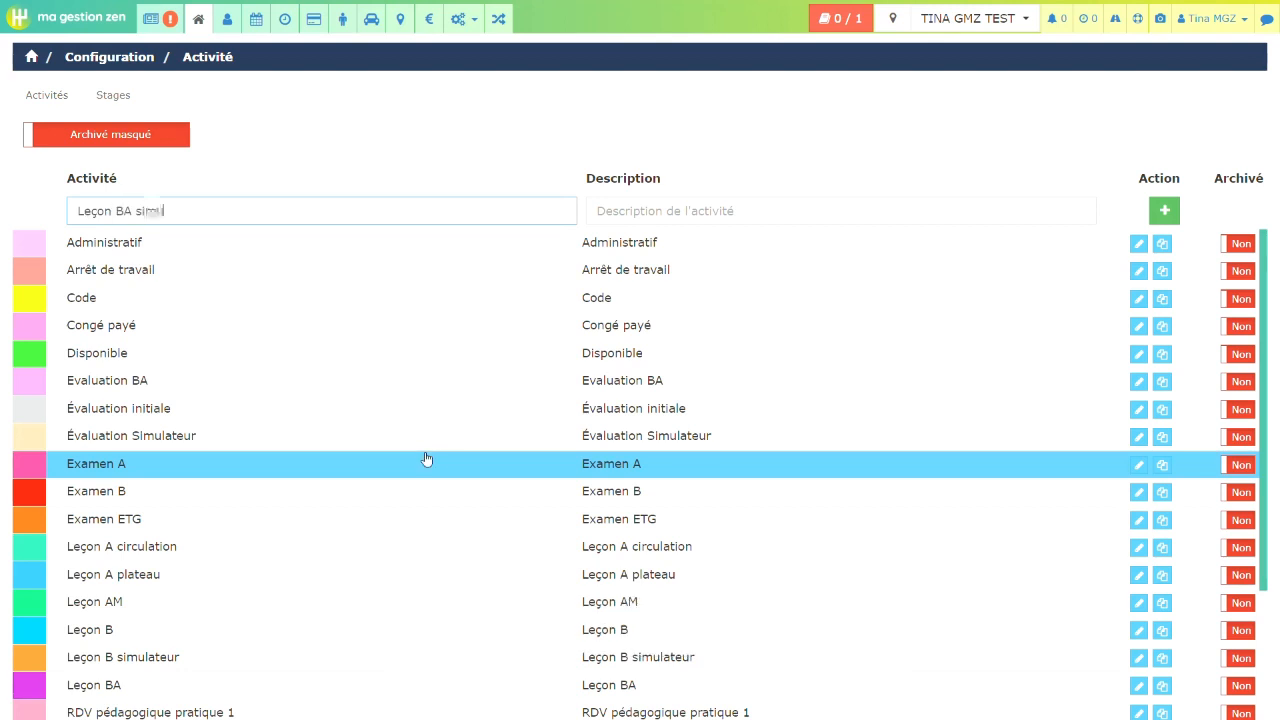
{"action": "type", "text": "lateur"}
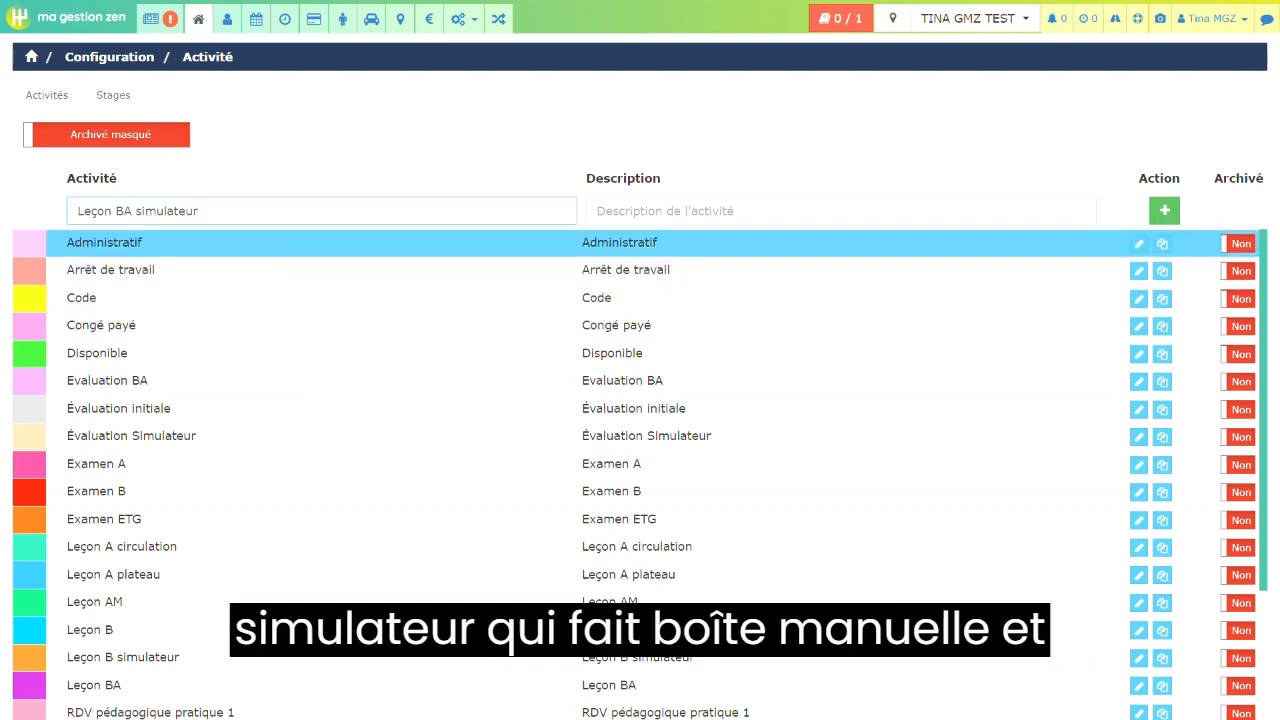
{"action": "left_click_drag", "start_coordinate": [230, 211], "coordinate": [72, 211]}
{"action": "key", "text": "ctrl+c"}
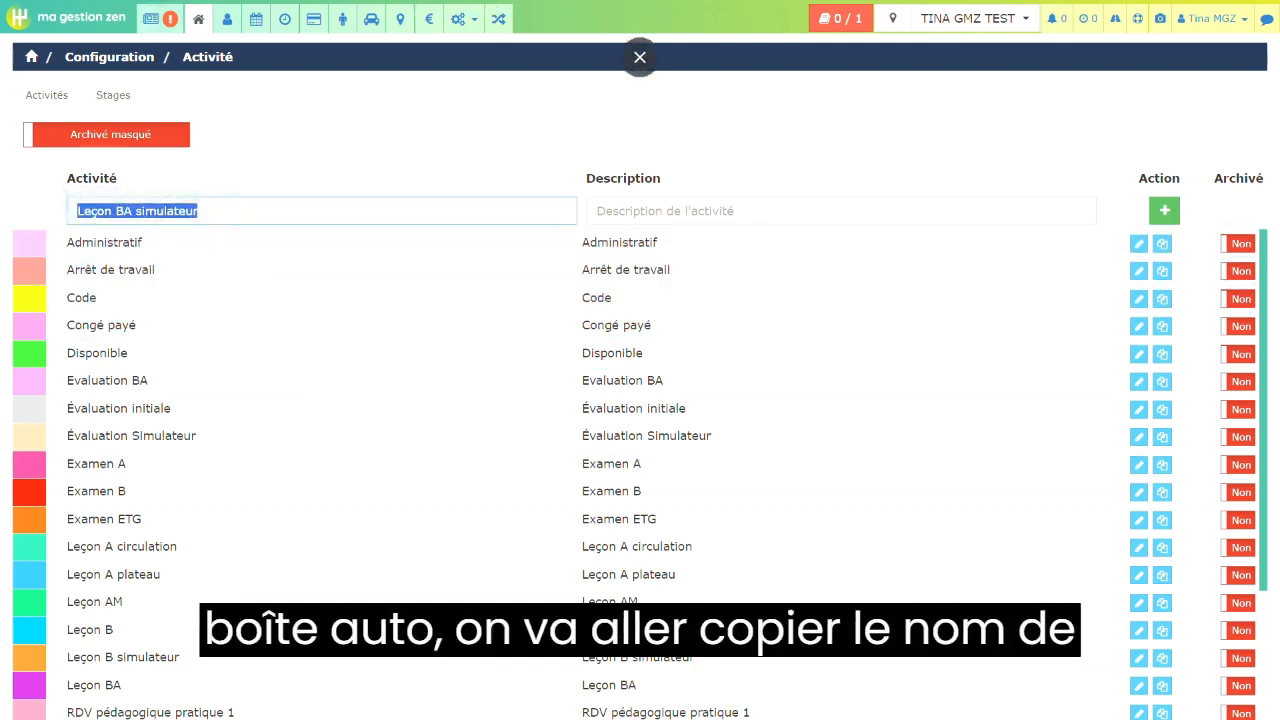
{"action": "left_click", "coordinate": [713, 211]}
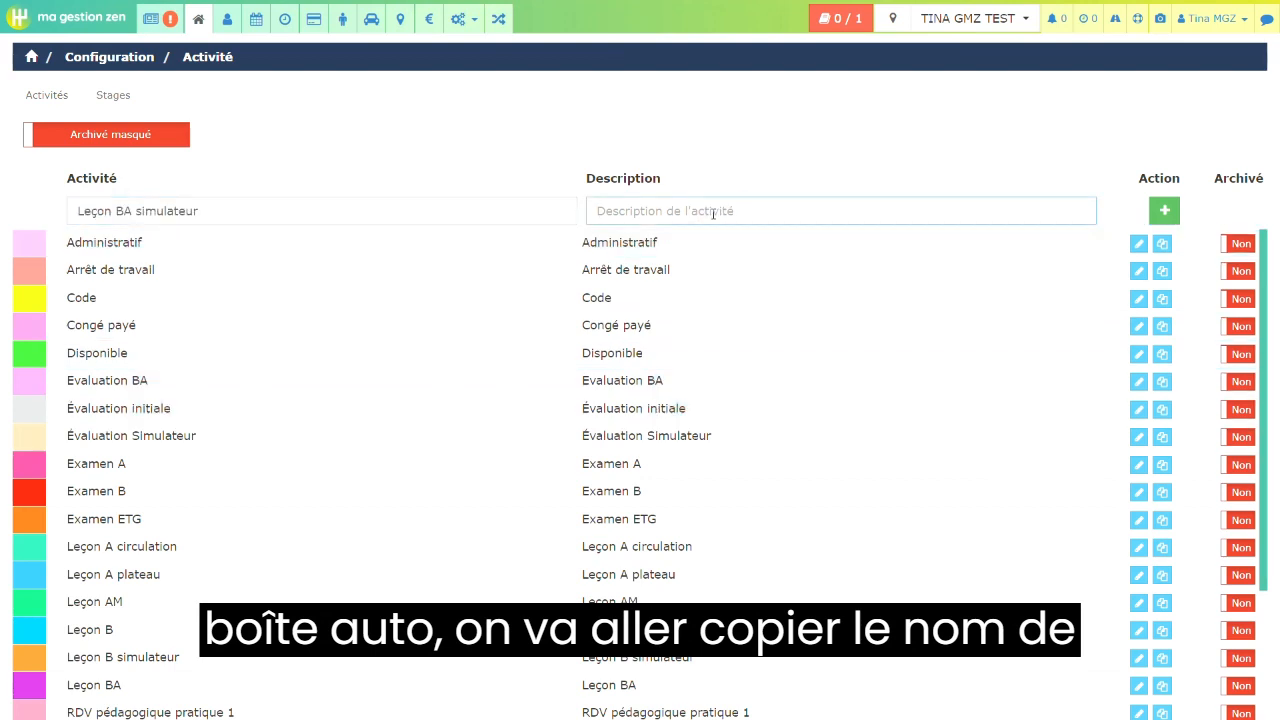
{"action": "key", "text": "ctrl+v"}
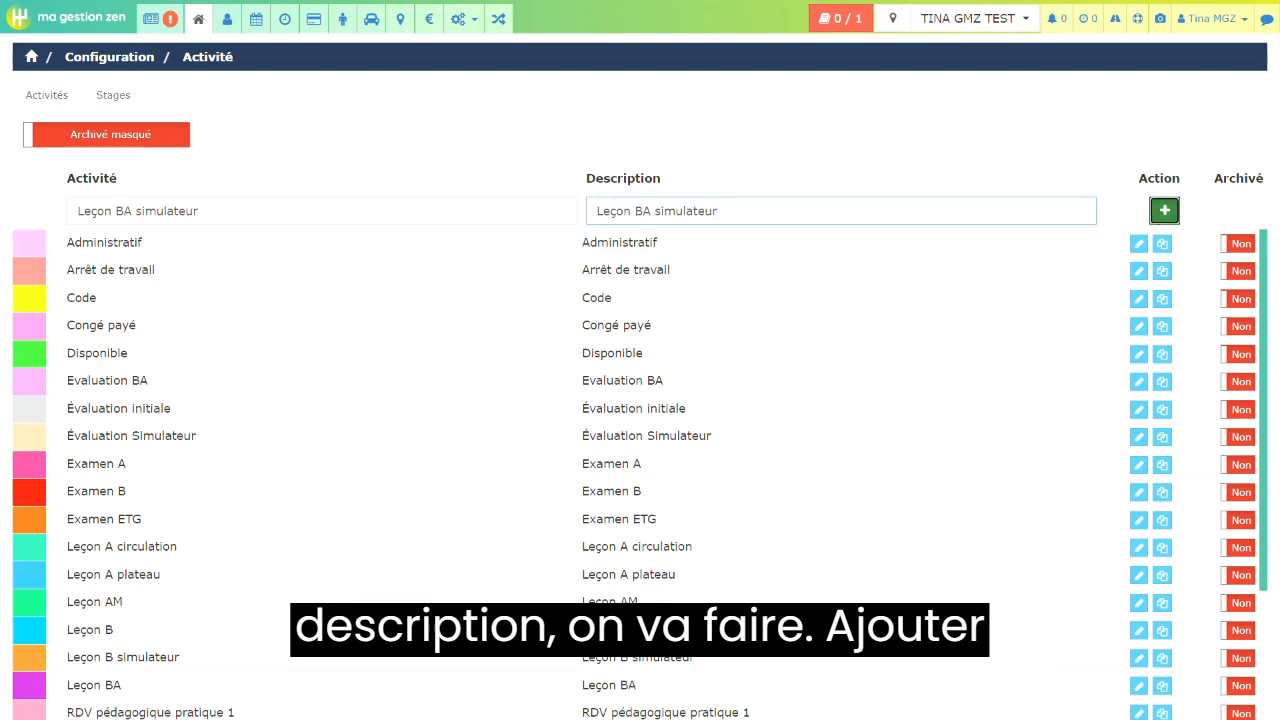
{"action": "left_click", "coordinate": [1164, 210]}
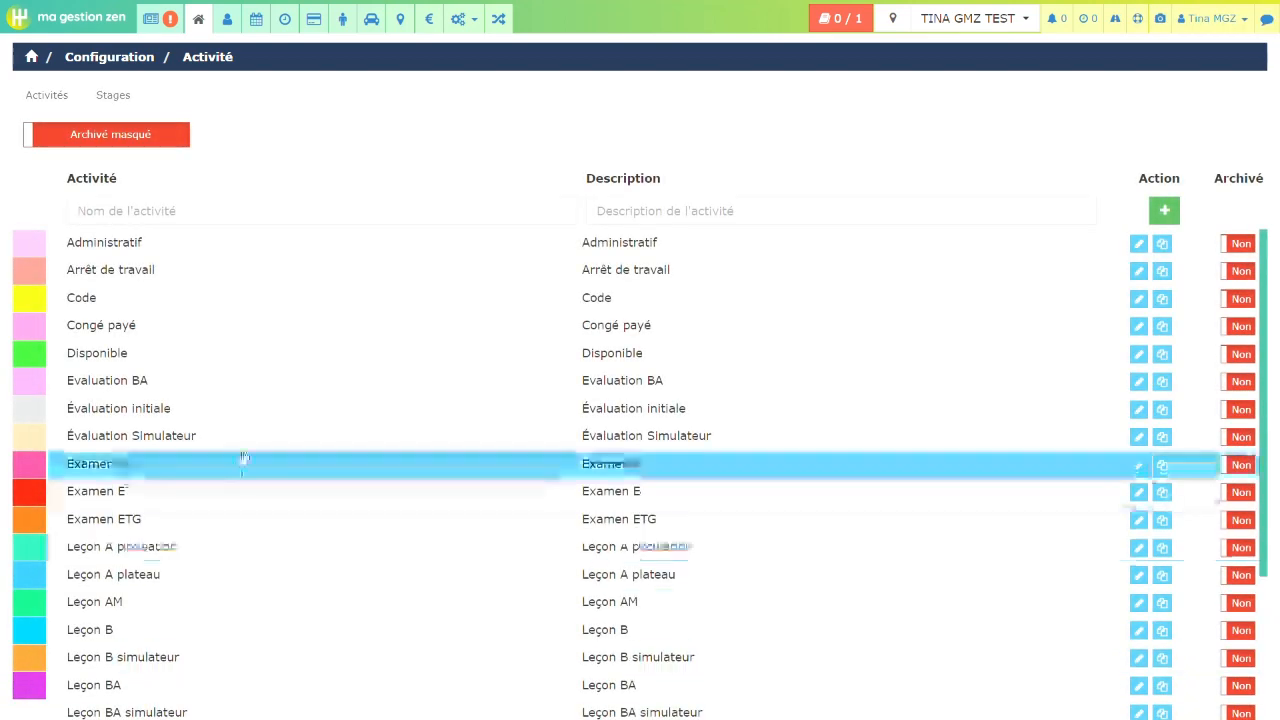
- Open the Leçon BA simulateur activity for editing and link it to the TINA GMZ TEST agency
{"action": "scroll", "coordinate": [270, 430], "scroll_direction": "down", "scroll_amount": 1}
{"action": "scroll", "coordinate": [270, 430], "scroll_direction": "down", "scroll_amount": 2}
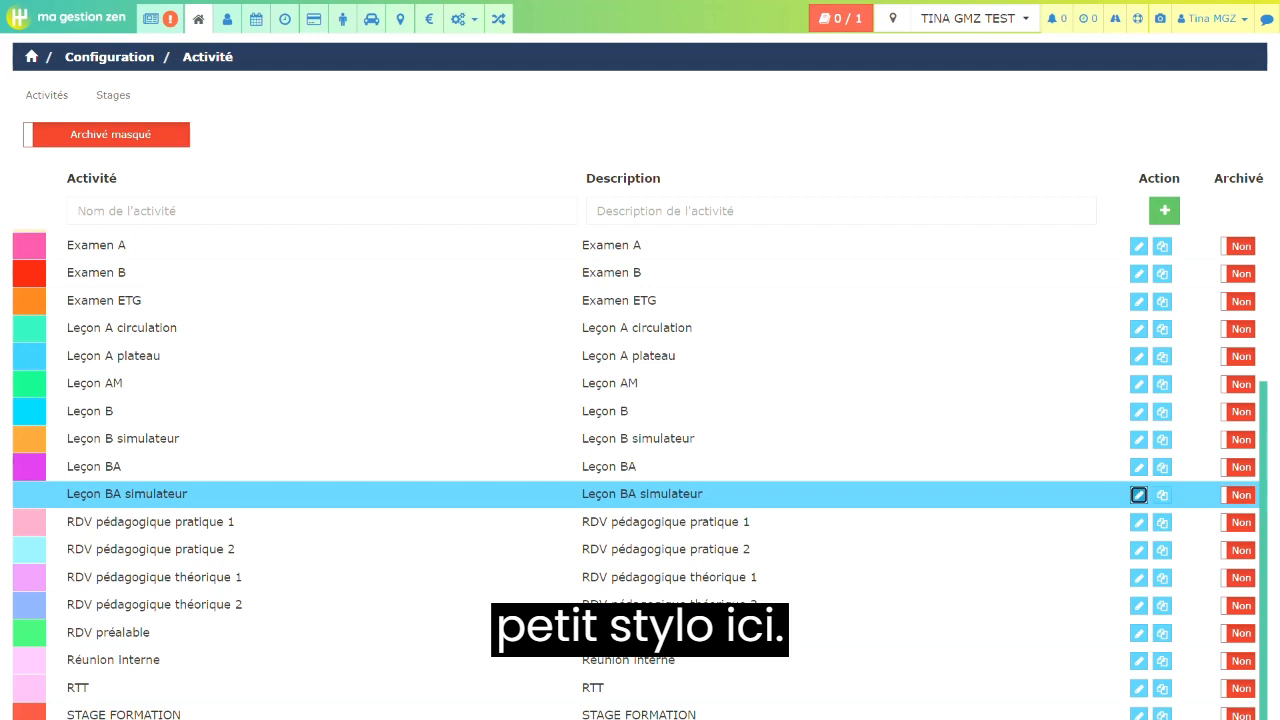
{"action": "left_click", "coordinate": [1138, 494]}
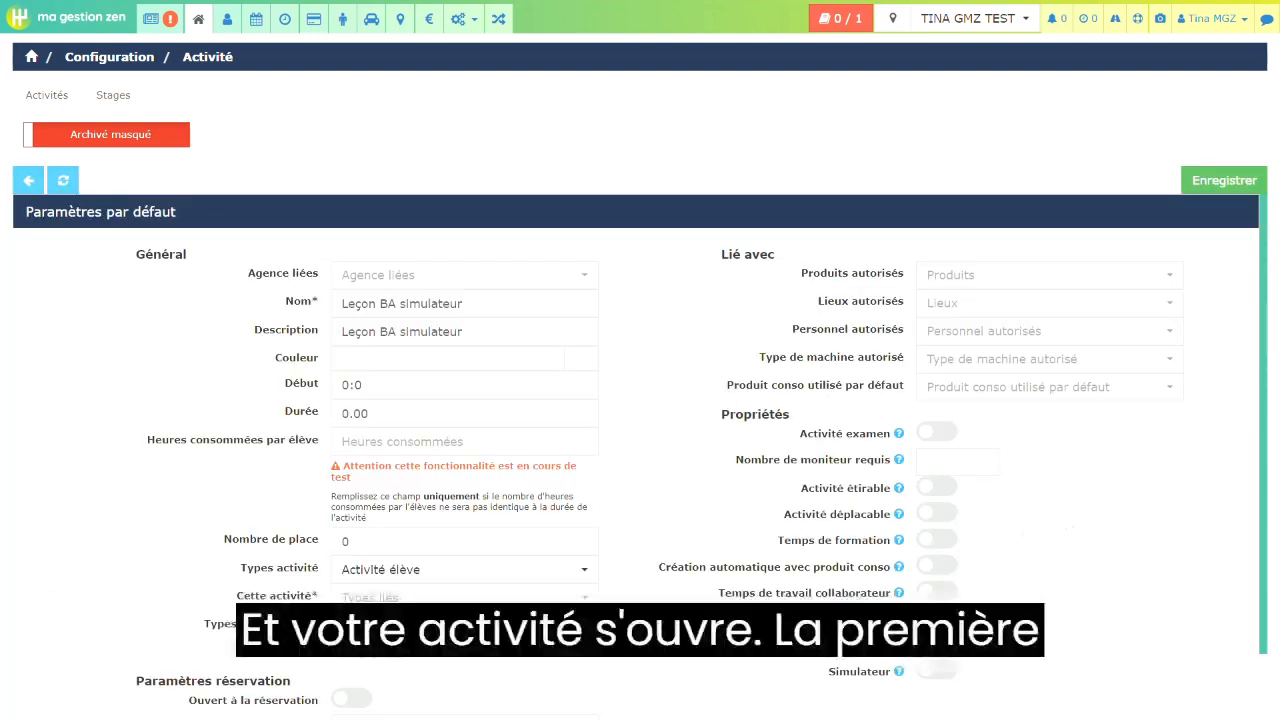
{"action": "left_click", "coordinate": [578, 284]}
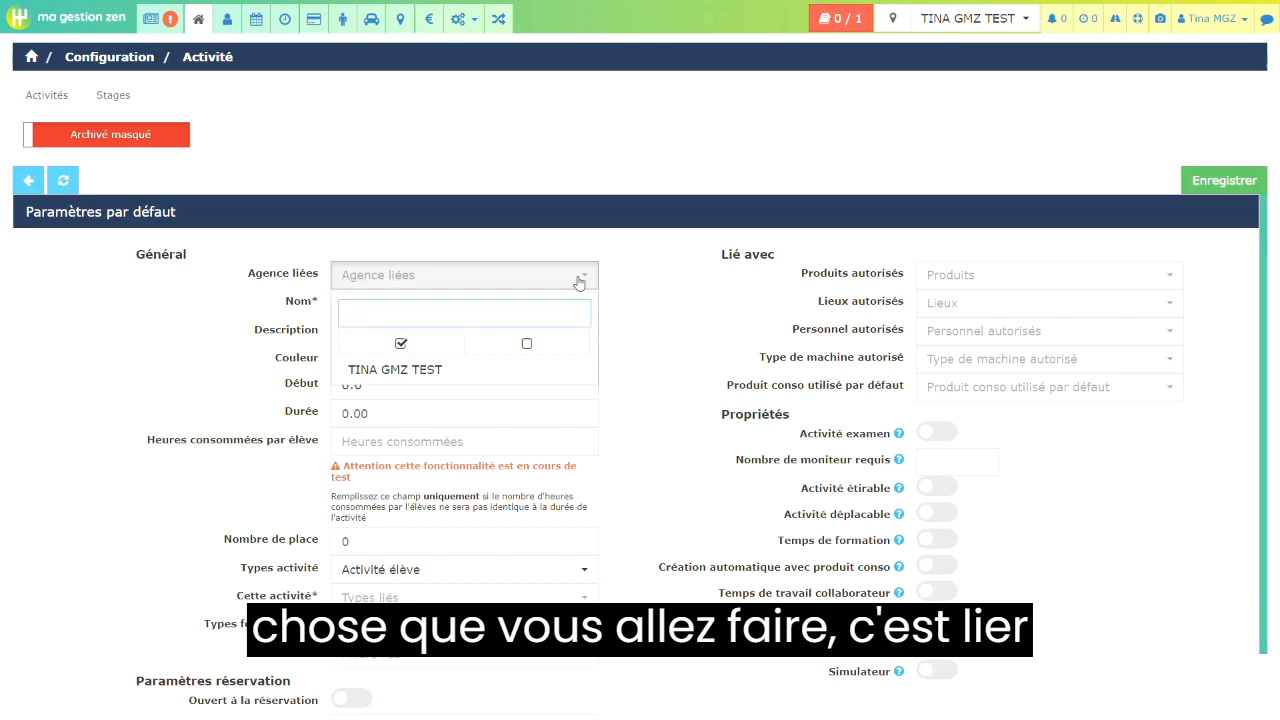
{"action": "left_click", "coordinate": [504, 381]}
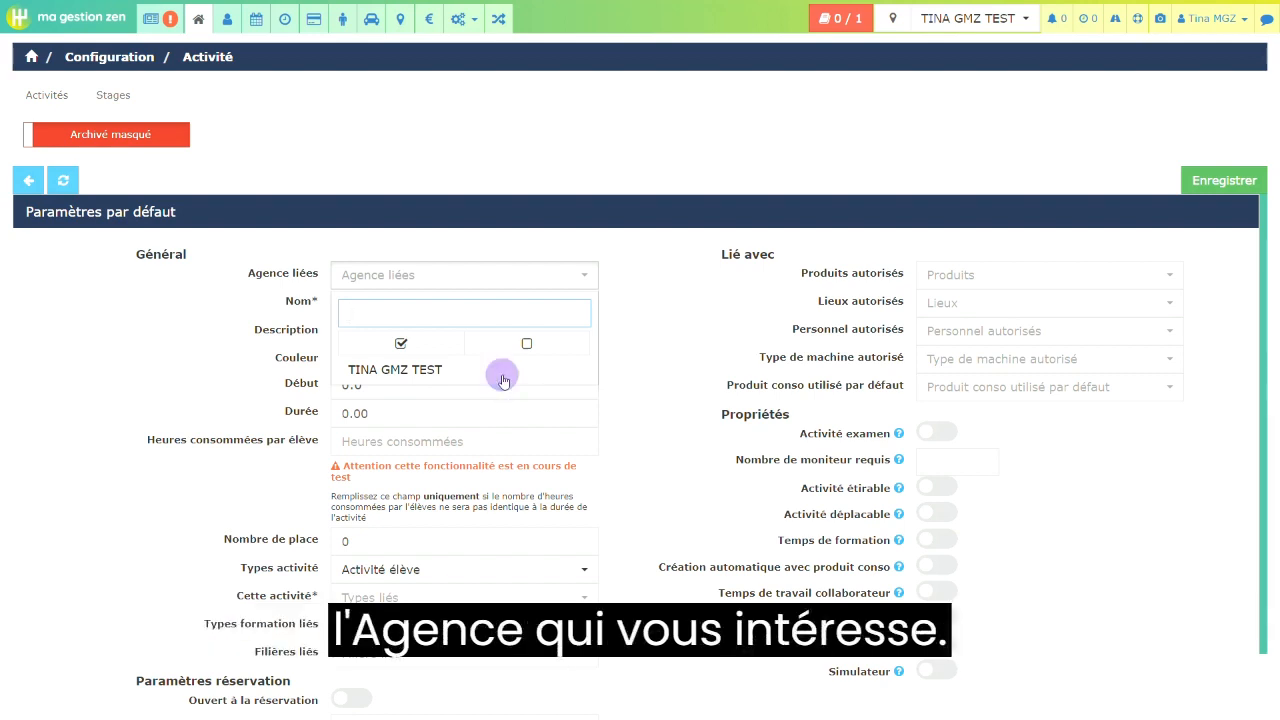
{"action": "left_click", "coordinate": [673, 469]}
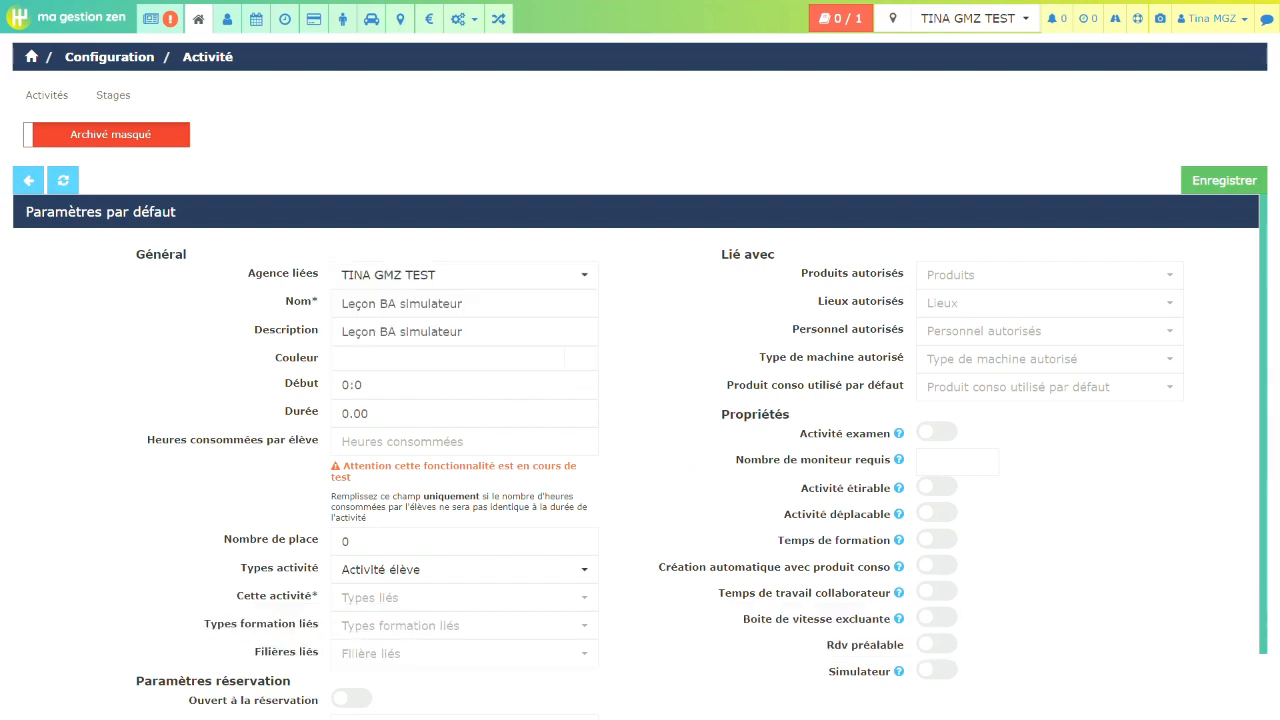
- Set the activity's colour to the brownish orange #aa7c24
{"action": "left_click", "coordinate": [581, 368]}
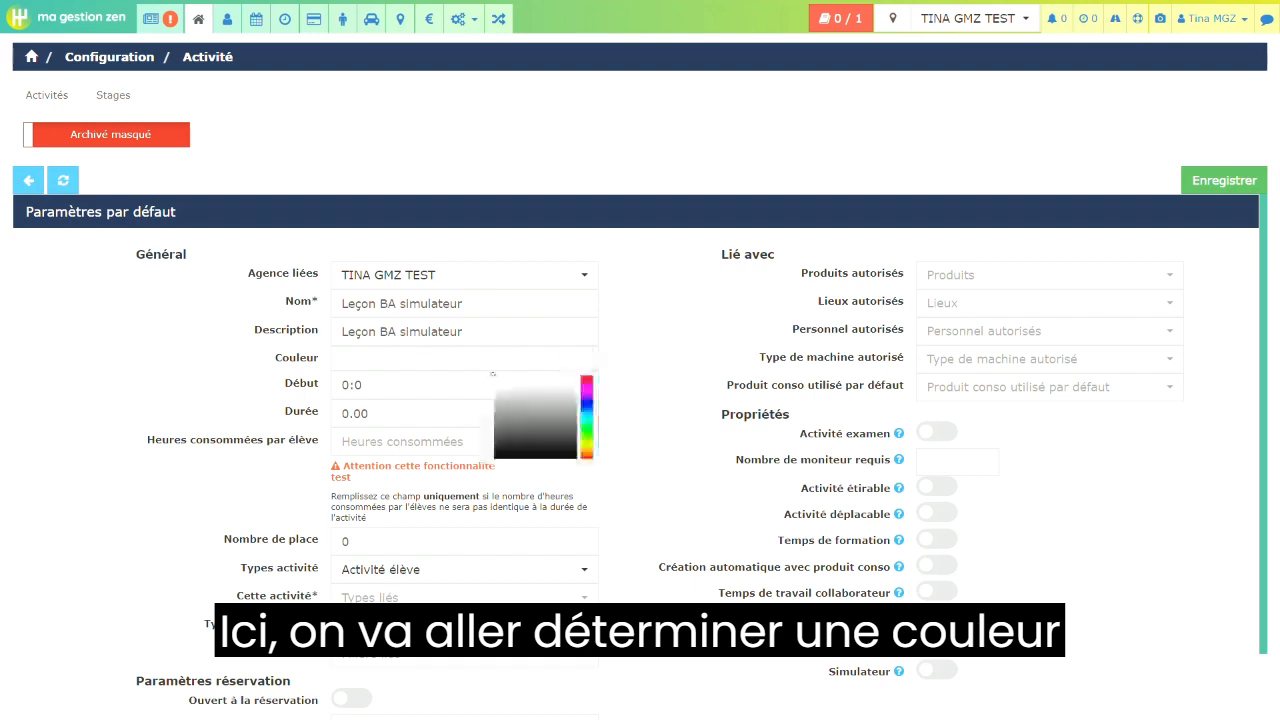
{"action": "left_click", "coordinate": [554, 386]}
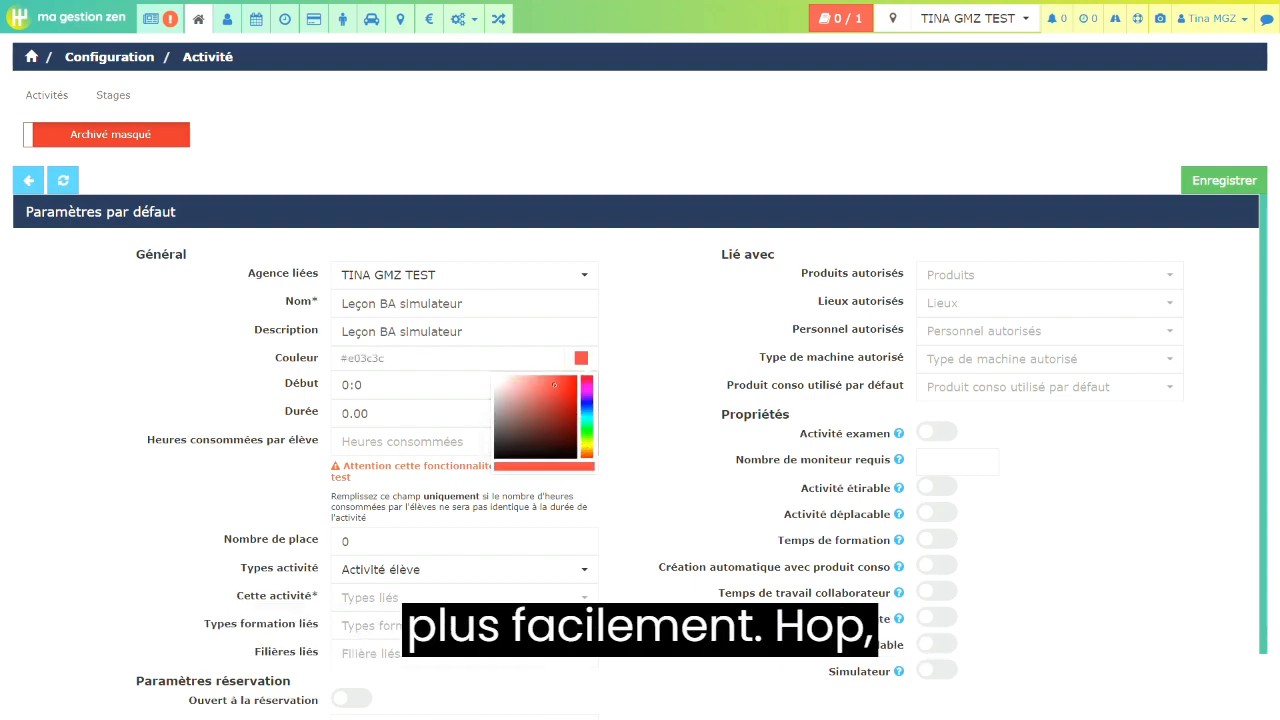
{"action": "left_click", "coordinate": [586, 449]}
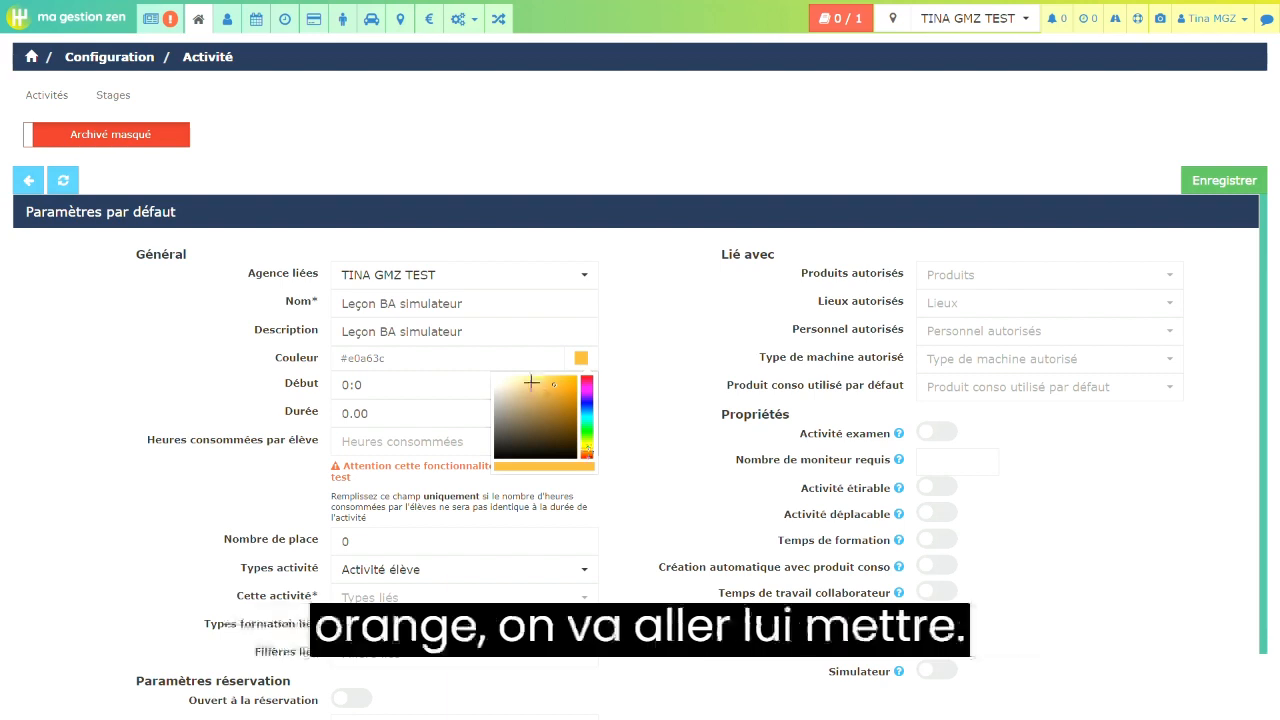
{"action": "left_click", "coordinate": [562, 408]}
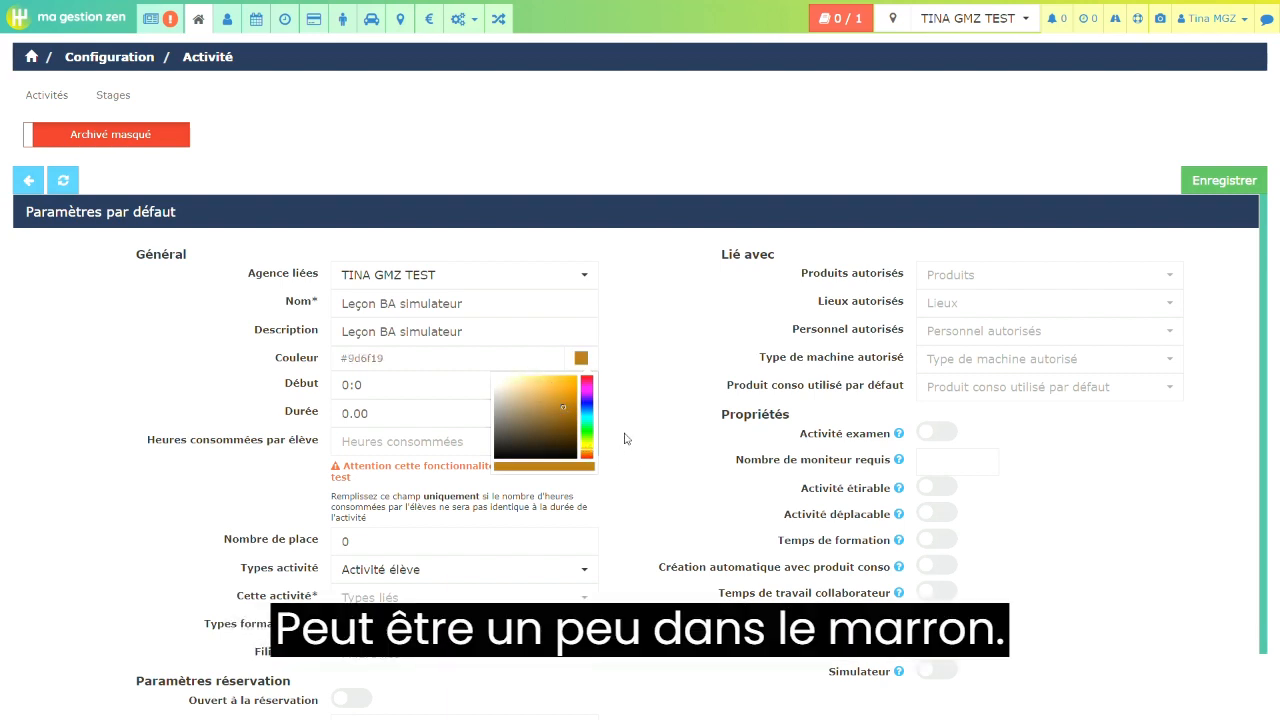
{"action": "left_click", "coordinate": [570, 390]}
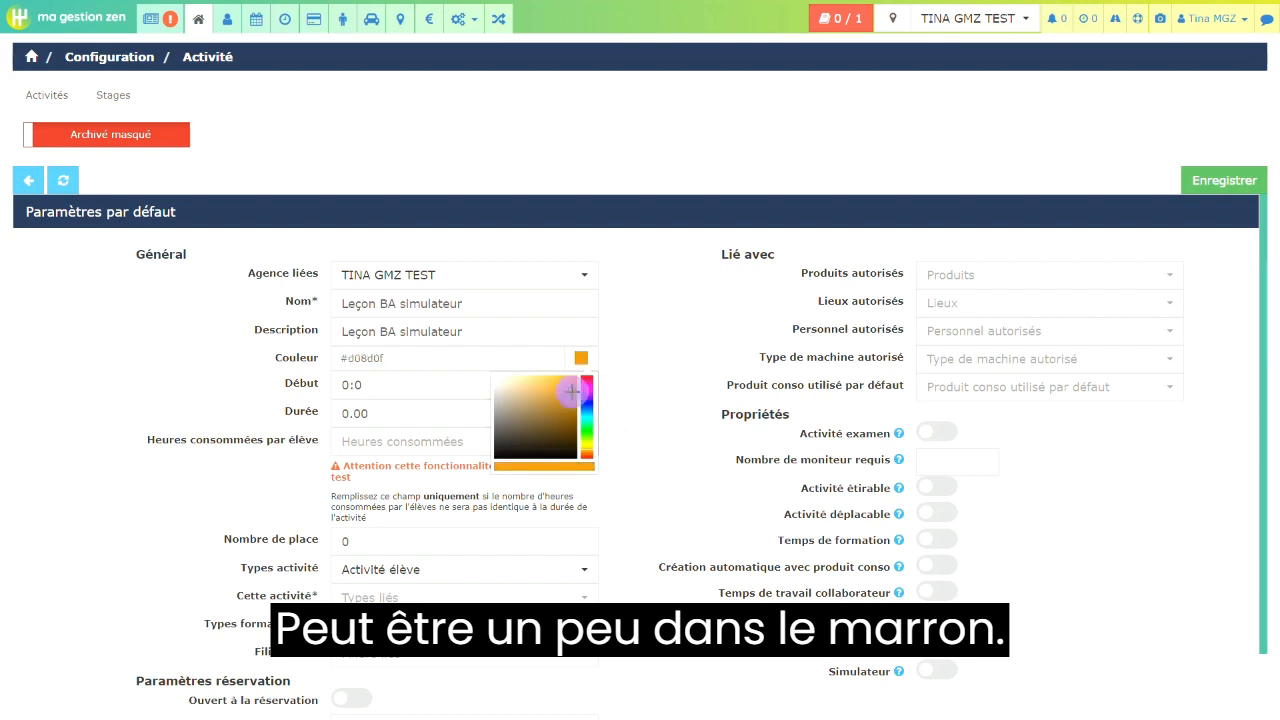
{"action": "left_click", "coordinate": [559, 404]}
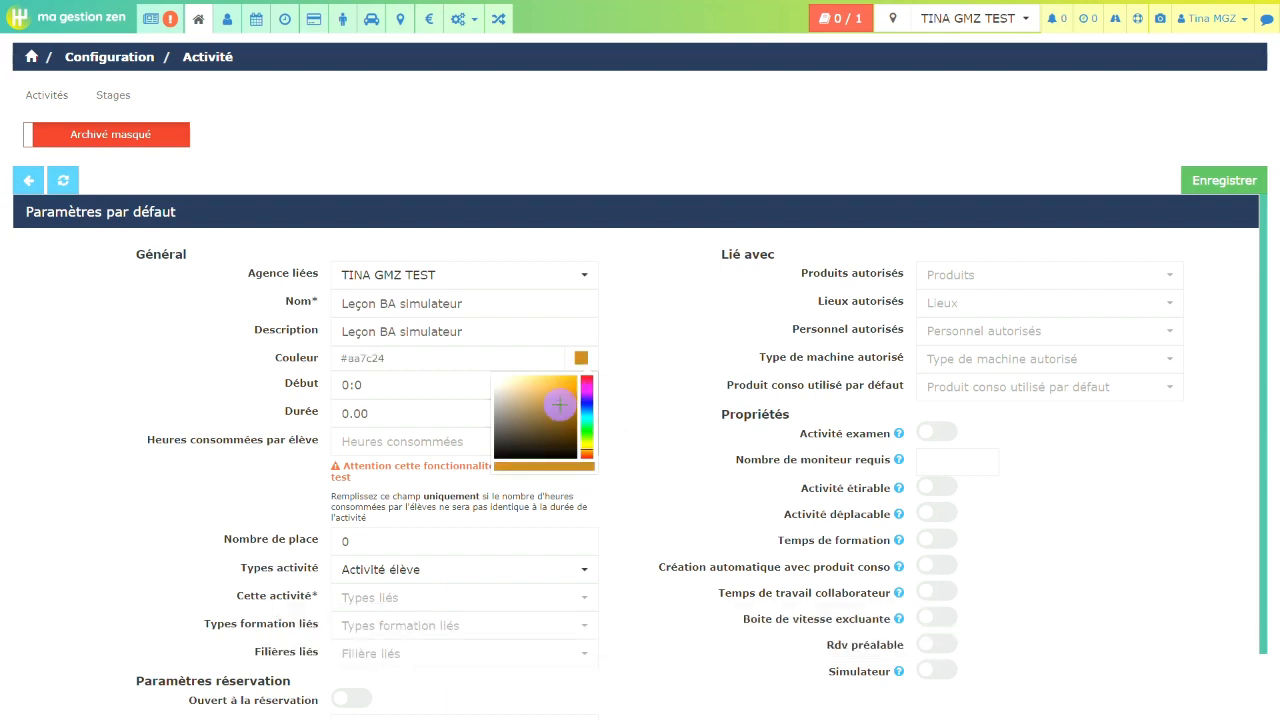
{"action": "left_click", "coordinate": [644, 437]}
- Set the activity's default start time to 08:00 and its duration to 01:00
{"action": "left_click", "coordinate": [380, 384]}
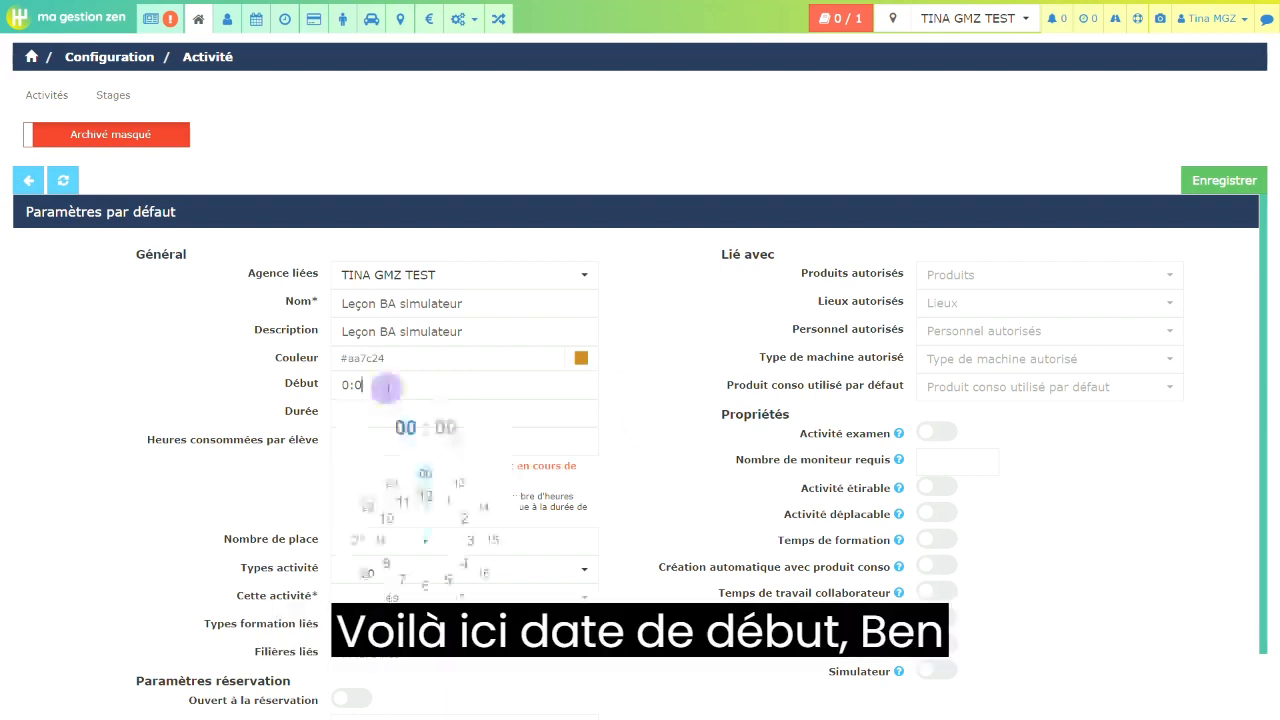
{"action": "left_click", "coordinate": [386, 563]}
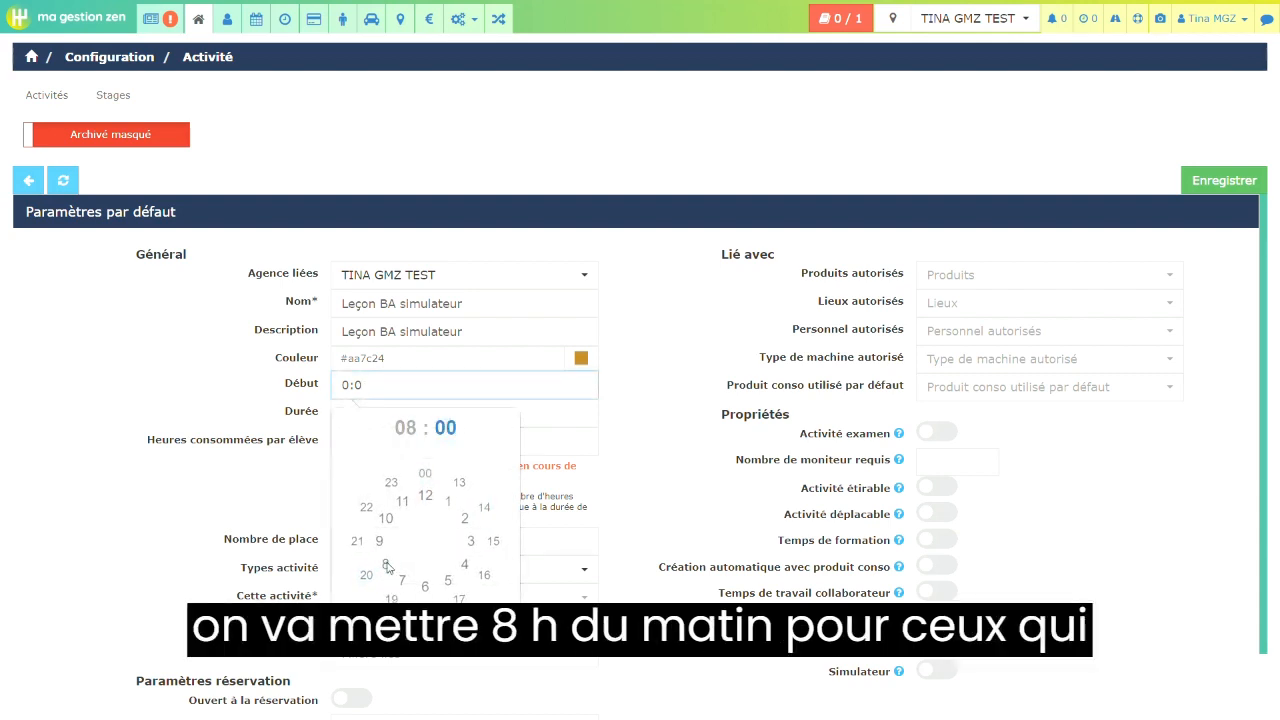
{"action": "left_click", "coordinate": [425, 474]}
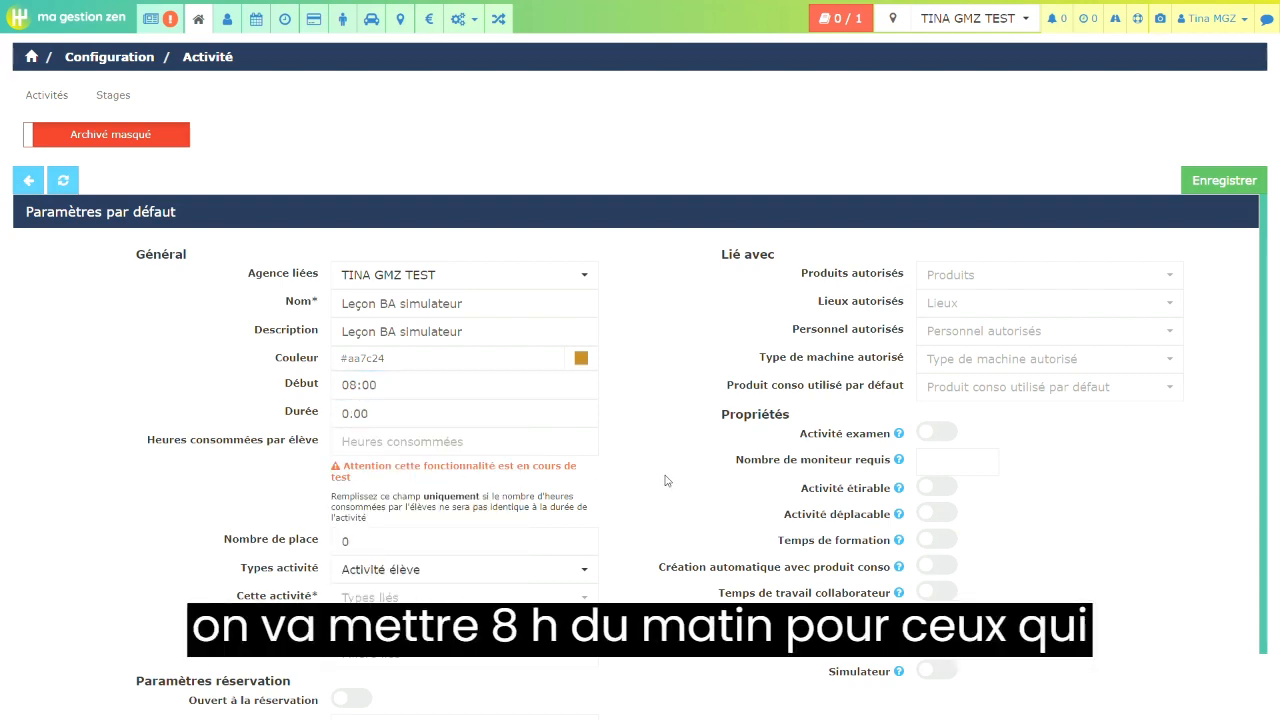
{"action": "left_click", "coordinate": [377, 412]}
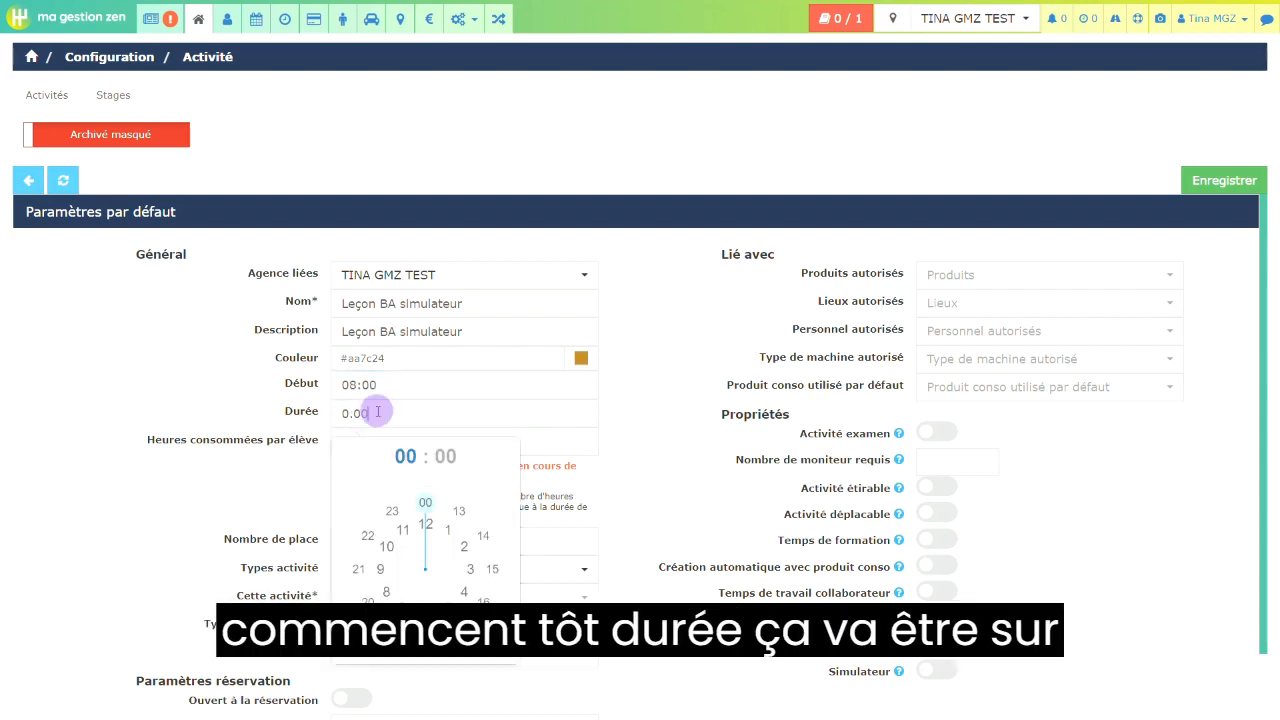
{"action": "left_click", "coordinate": [447, 530]}
{"action": "left_click", "coordinate": [425, 502]}
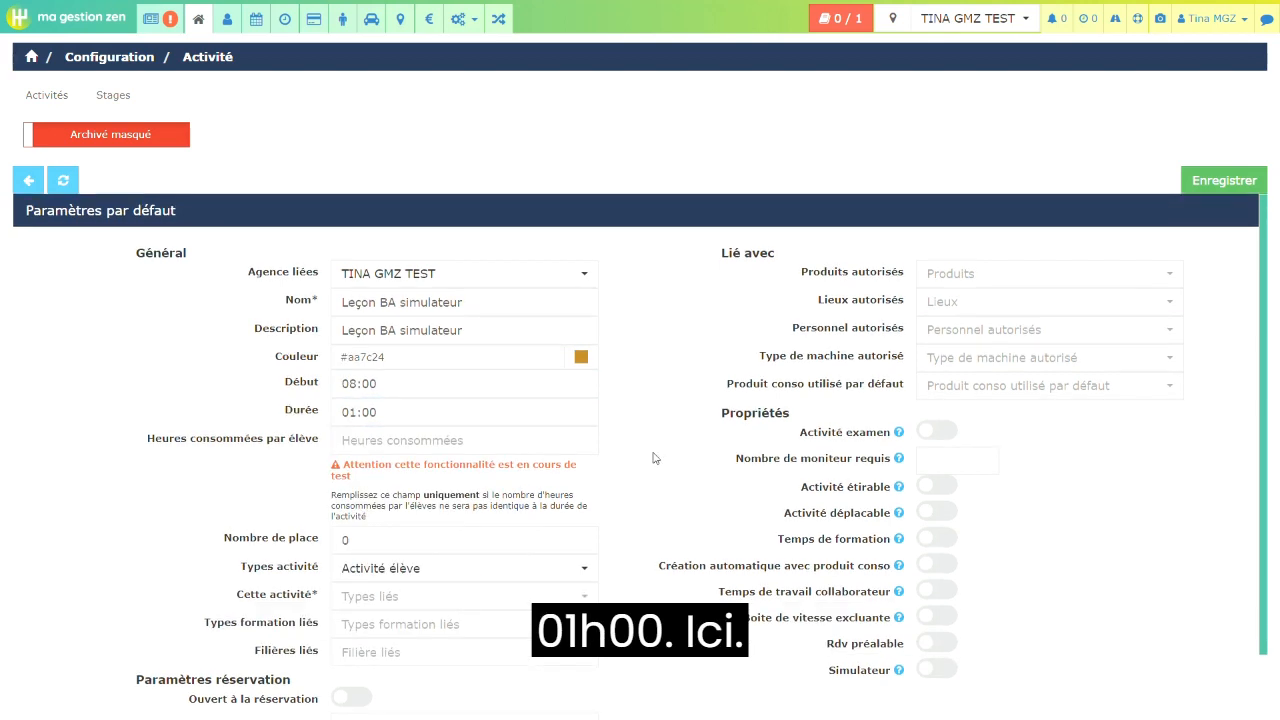
- Set the activity's number of places to 1 and review the available activity types
{"action": "scroll", "coordinate": [654, 459], "scroll_direction": "down", "scroll_amount": 1}
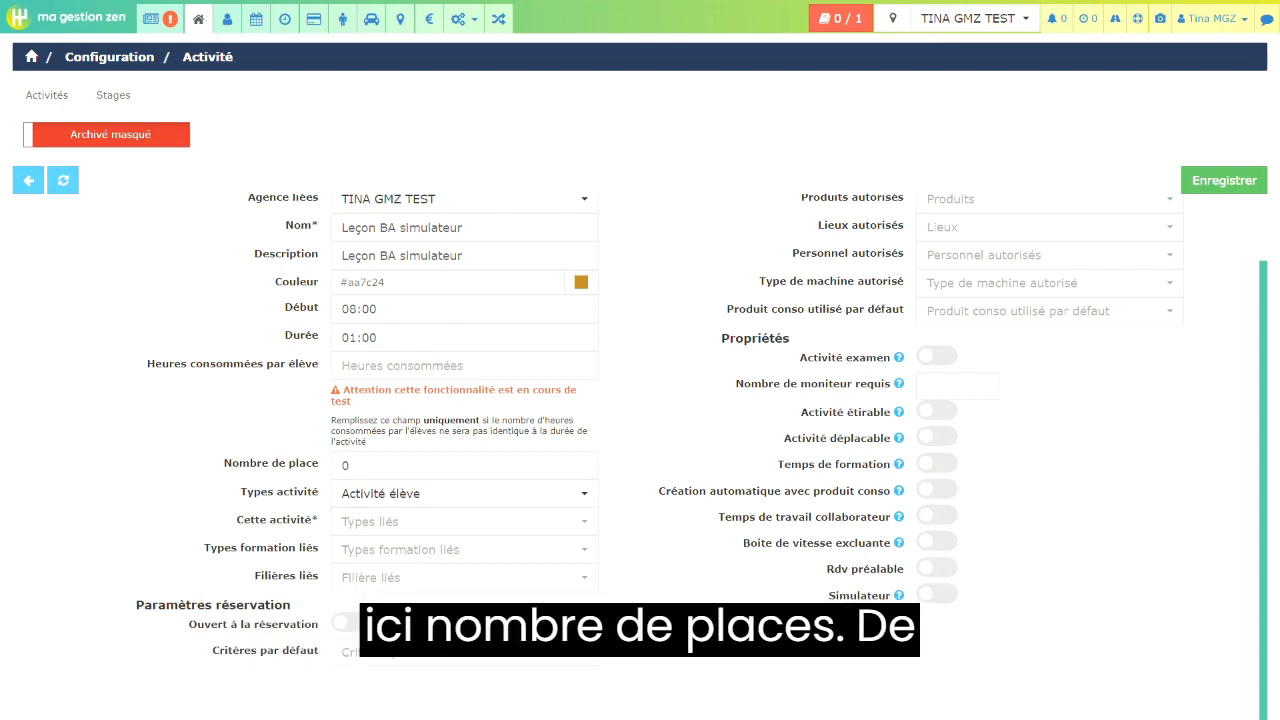
{"action": "left_click", "coordinate": [361, 471]}
{"action": "key", "text": "BackSpace"}
{"action": "type", "text": "1"}
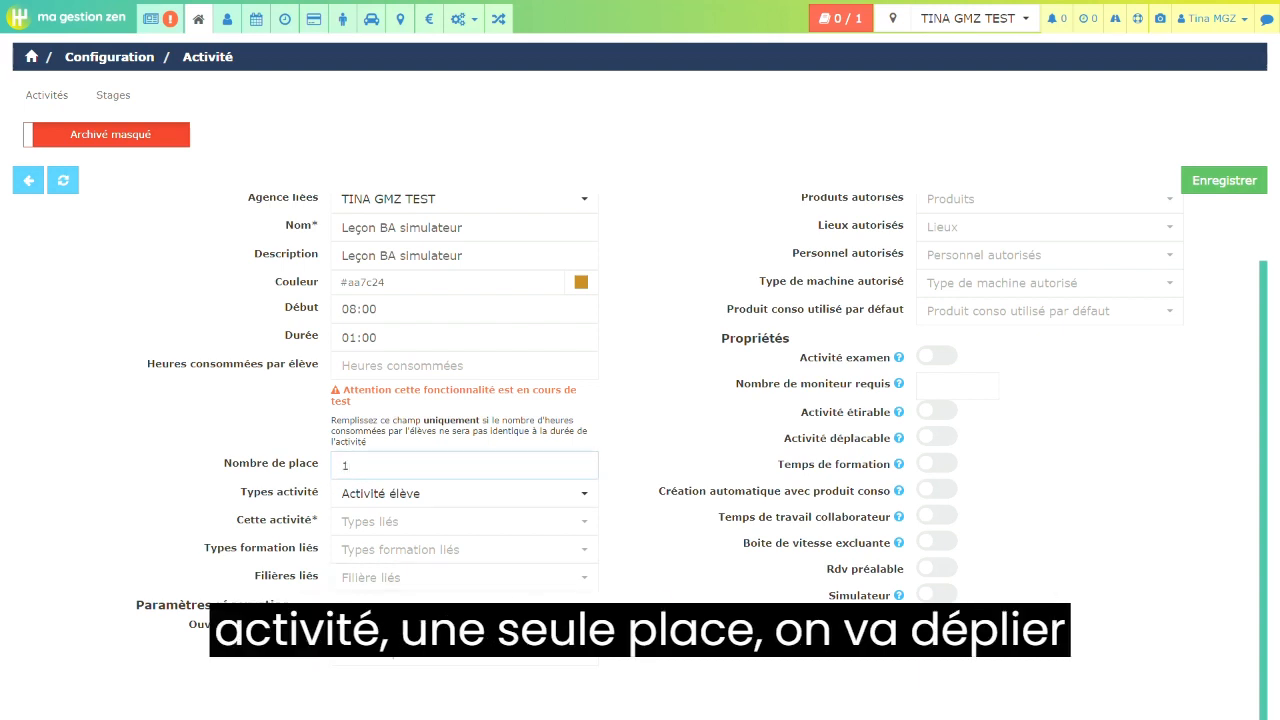
{"action": "left_click", "coordinate": [585, 498]}
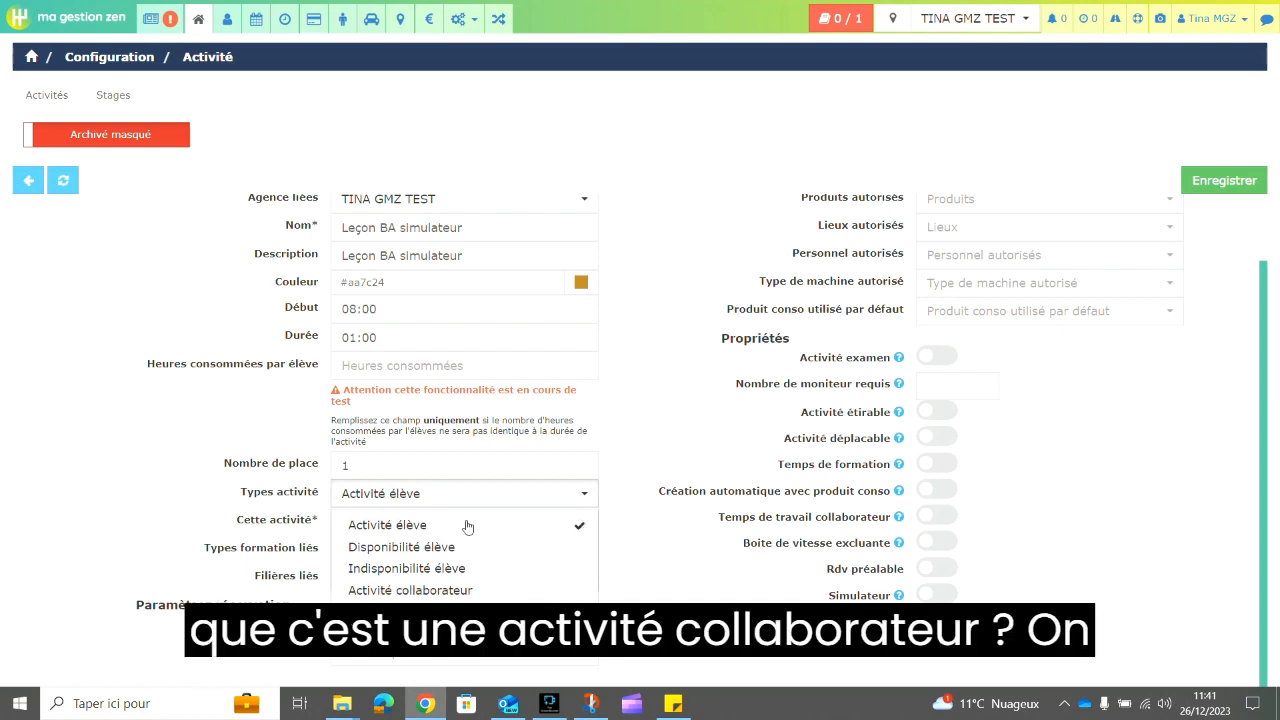
{"action": "left_click", "coordinate": [607, 559]}
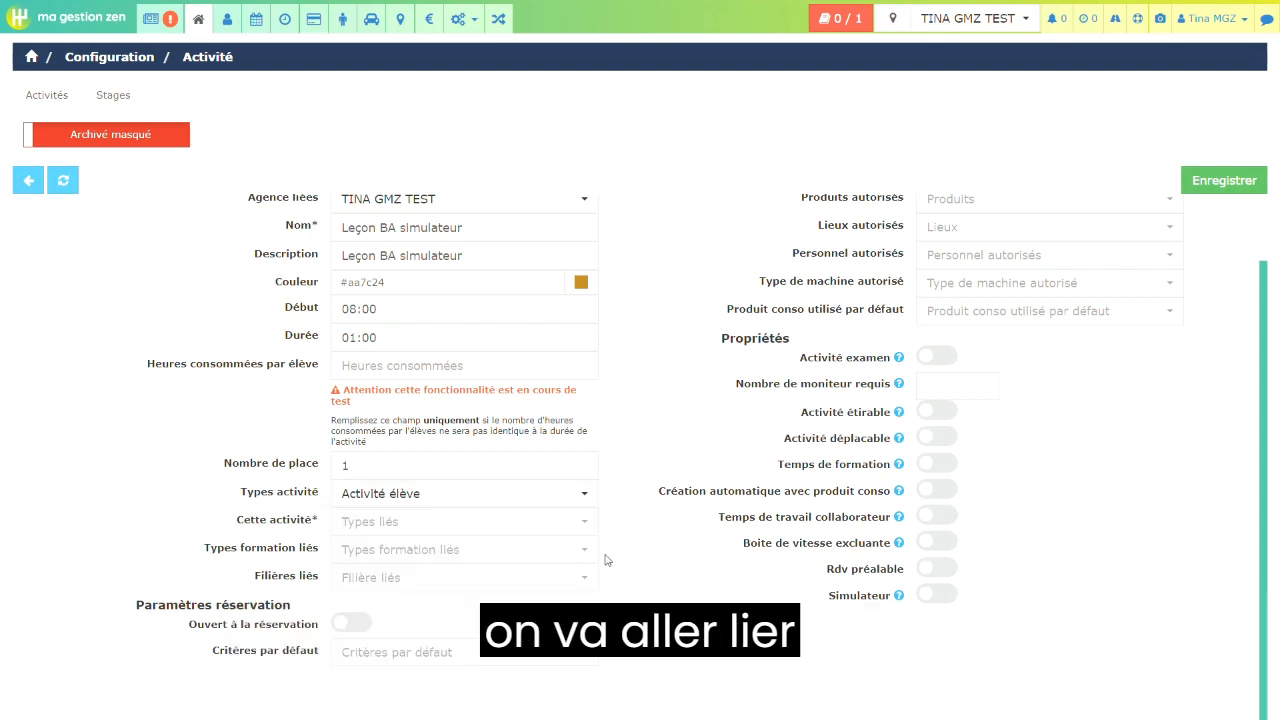
- Define the activity as "est une leçon" and link it to the Permis BA, Permis Boite Auto and Permis Boite automaque training types
{"action": "left_click", "coordinate": [589, 525]}
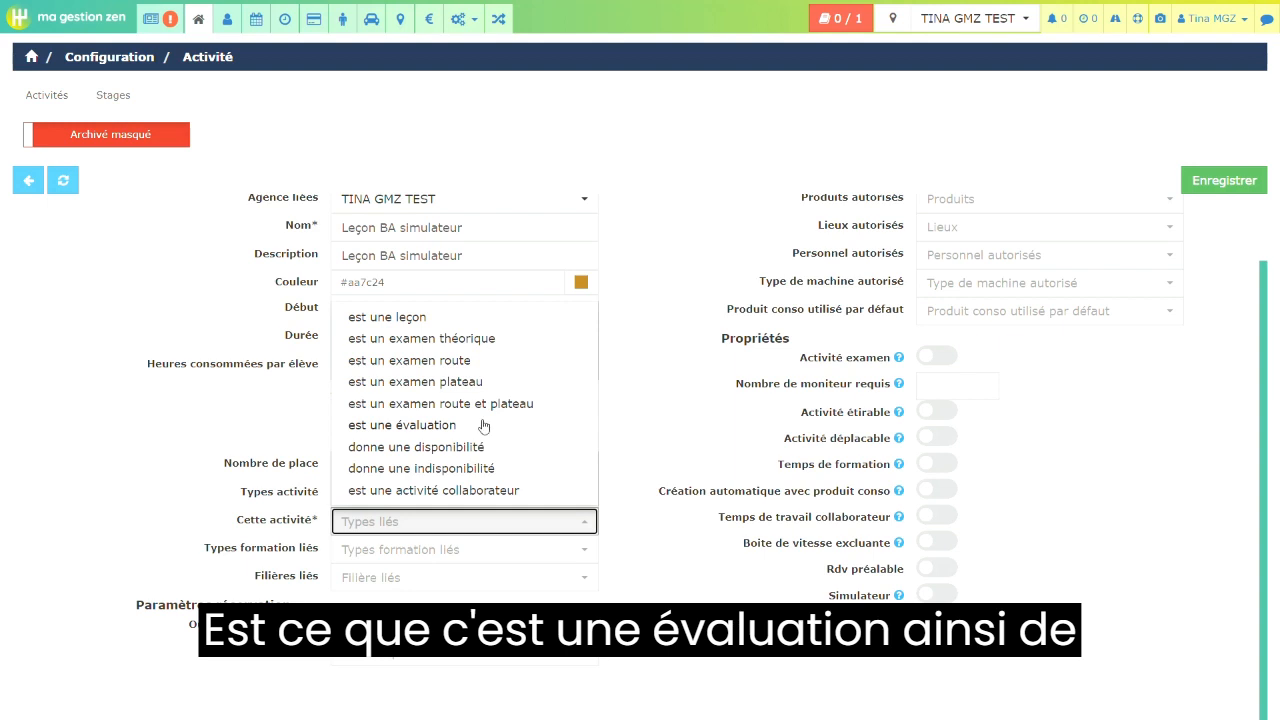
{"action": "left_click", "coordinate": [478, 316]}
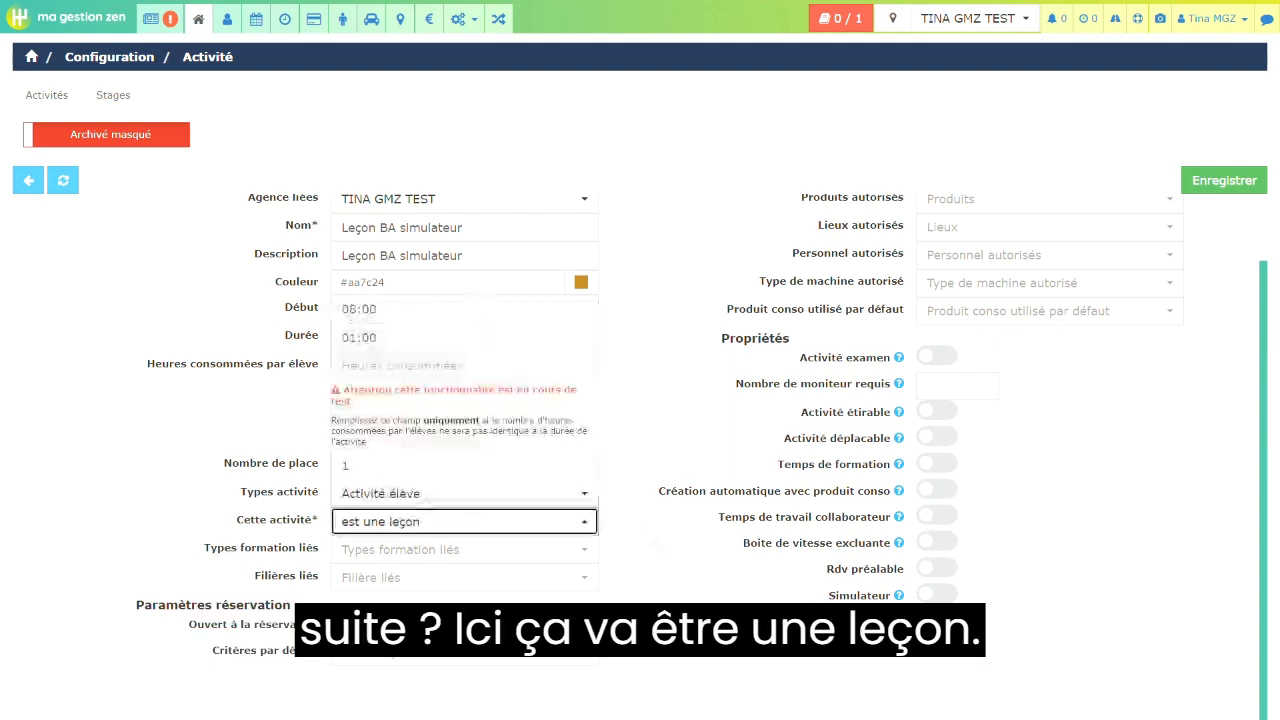
{"action": "left_click", "coordinate": [566, 554]}
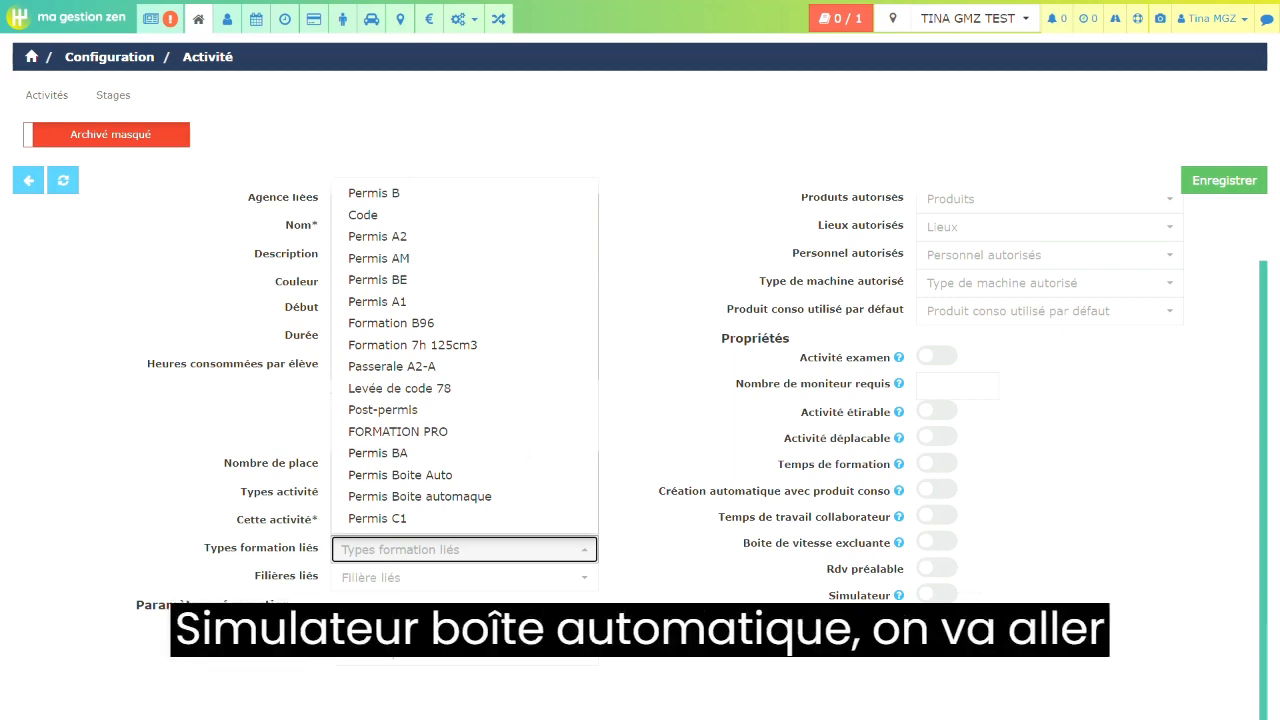
{"action": "left_click", "coordinate": [529, 455]}
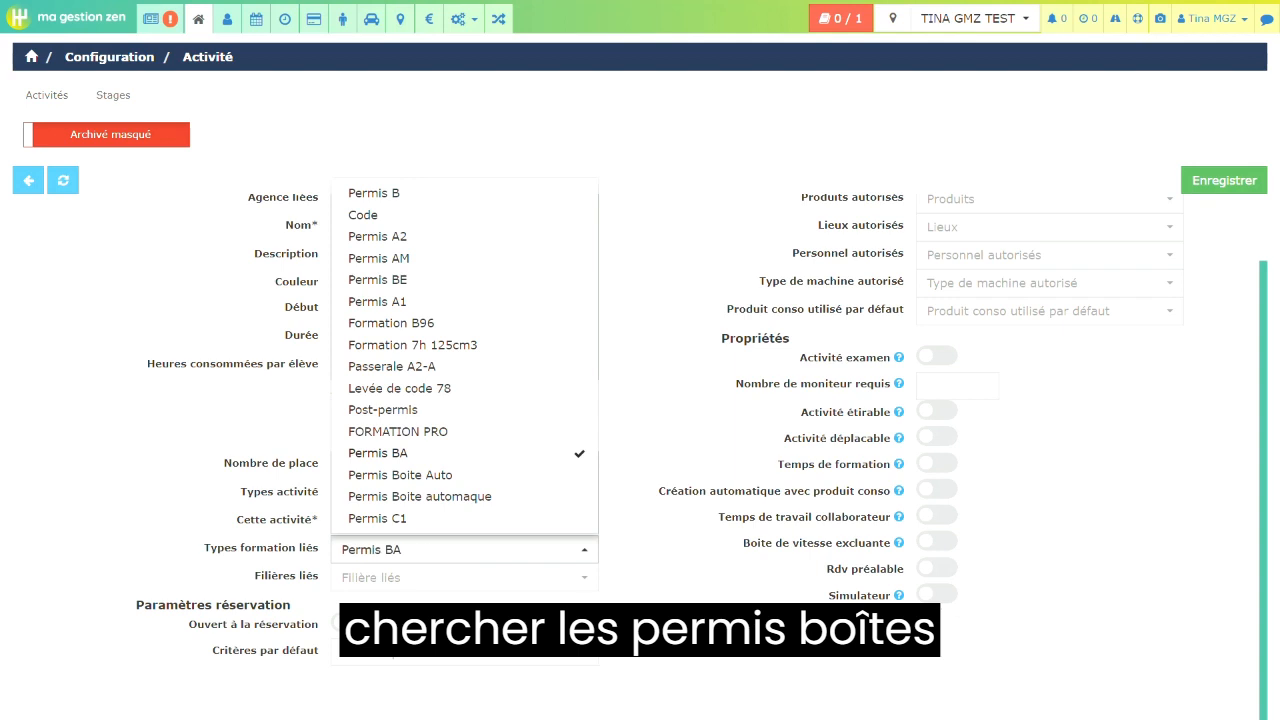
{"action": "left_click", "coordinate": [544, 479]}
{"action": "left_click", "coordinate": [549, 498]}
{"action": "left_click", "coordinate": [640, 505]}
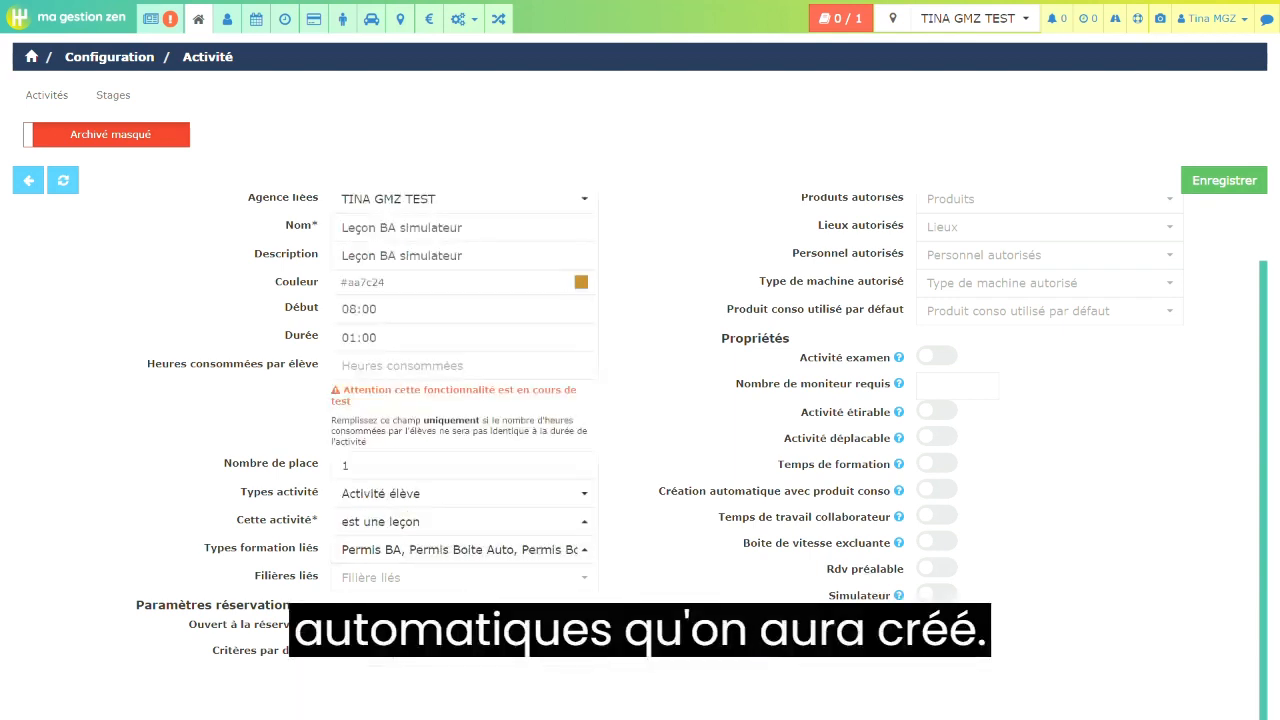
- Review the selectable tracks, authorised products, places and staff for the activity, leaving them all unselected
{"action": "left_click", "coordinate": [573, 579]}
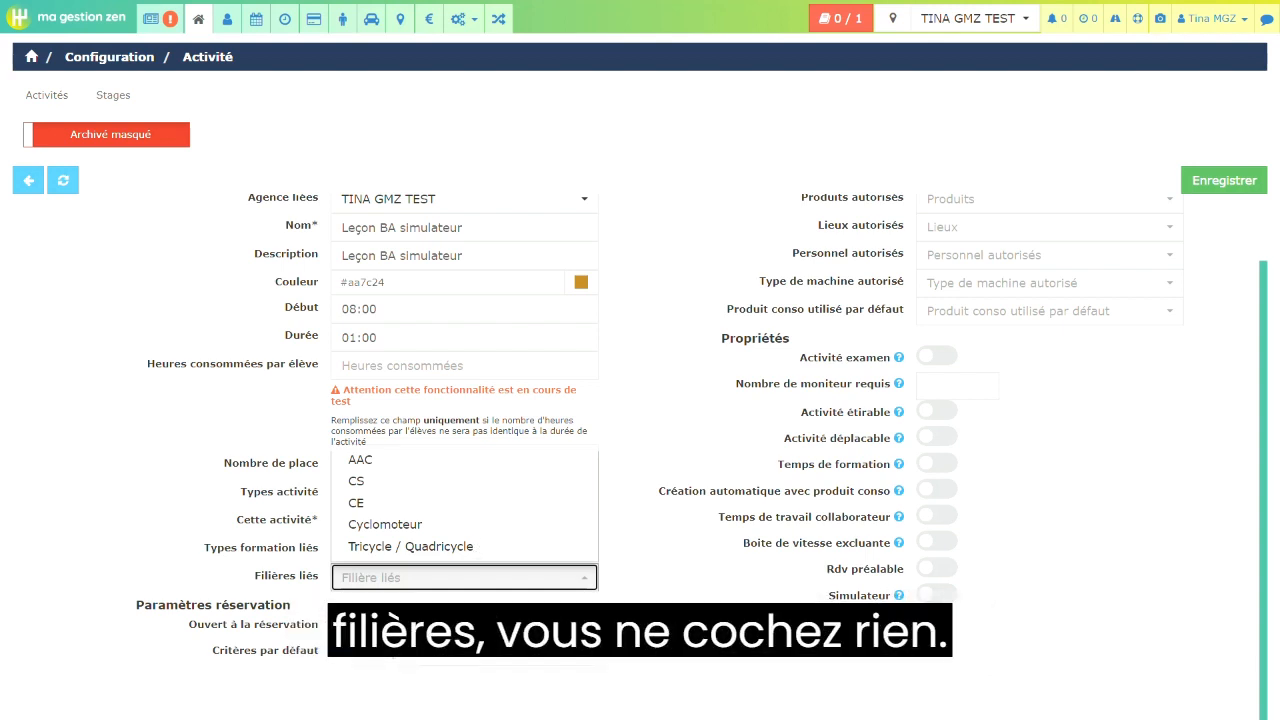
{"action": "left_click", "coordinate": [724, 657]}
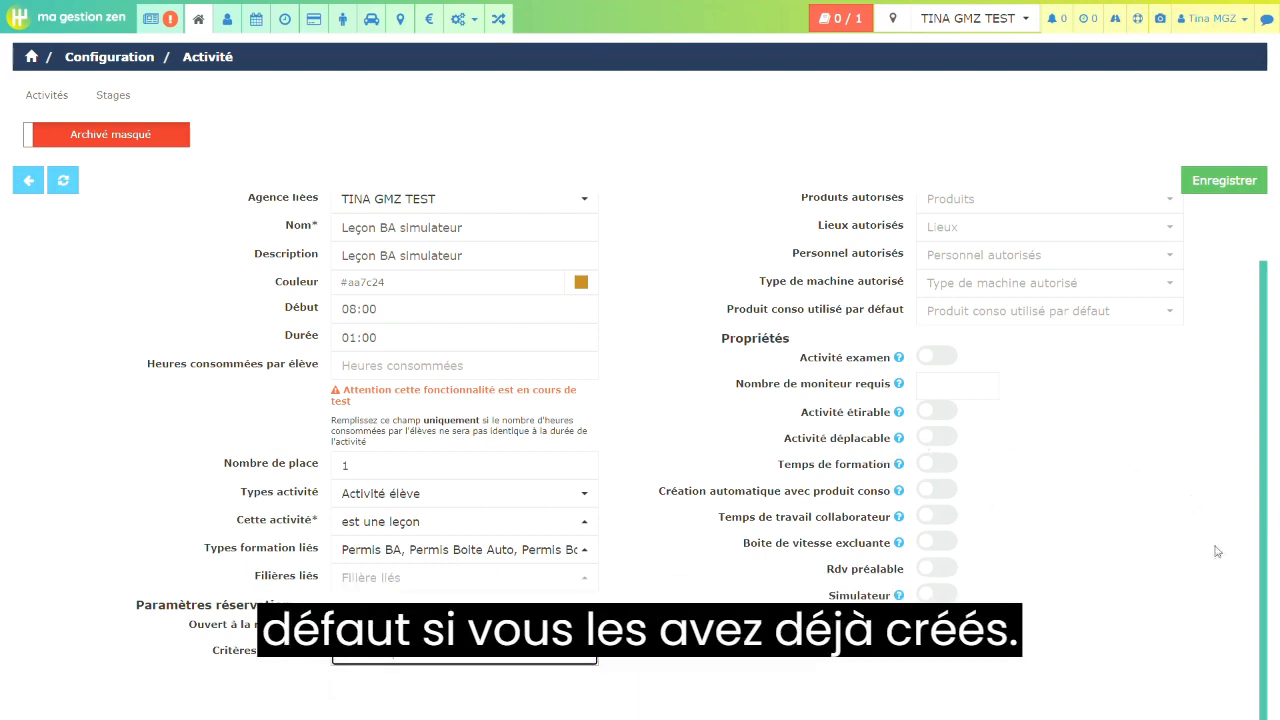
{"action": "scroll", "coordinate": [1051, 522], "scroll_direction": "up", "scroll_amount": 1}
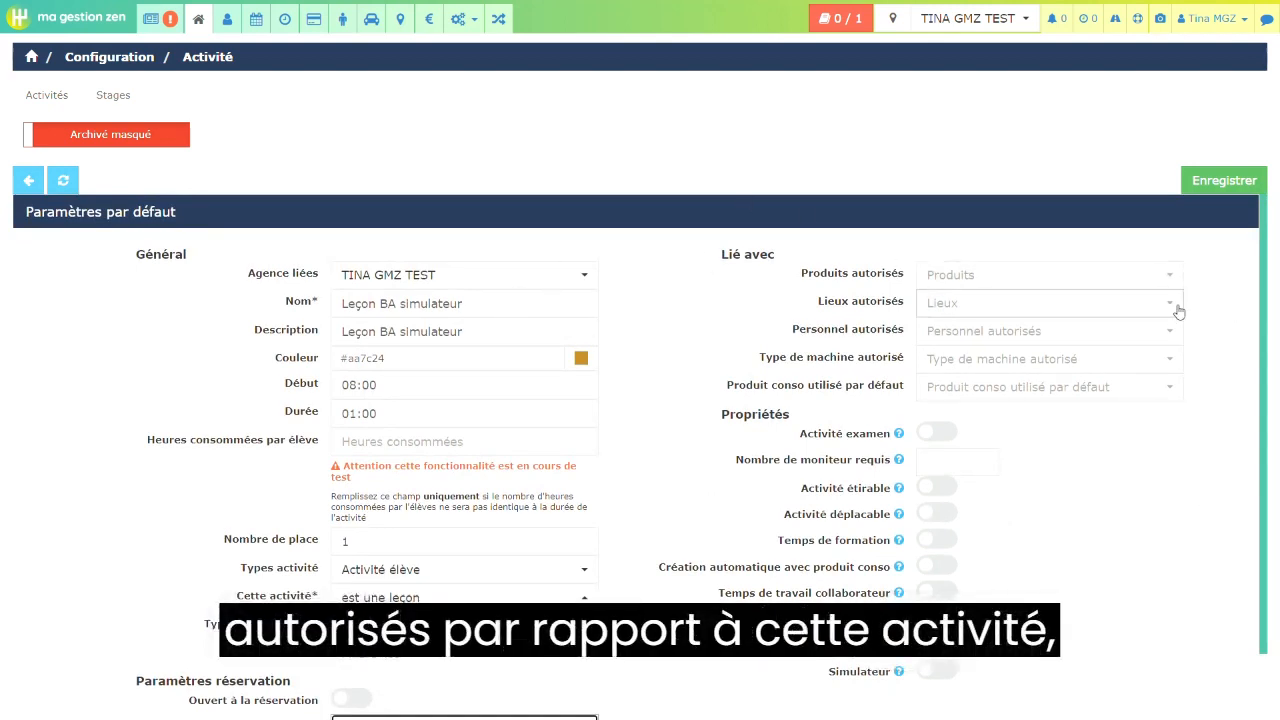
{"action": "left_click", "coordinate": [1168, 276]}
{"action": "scroll", "coordinate": [1043, 434], "scroll_direction": "down", "scroll_amount": 3}
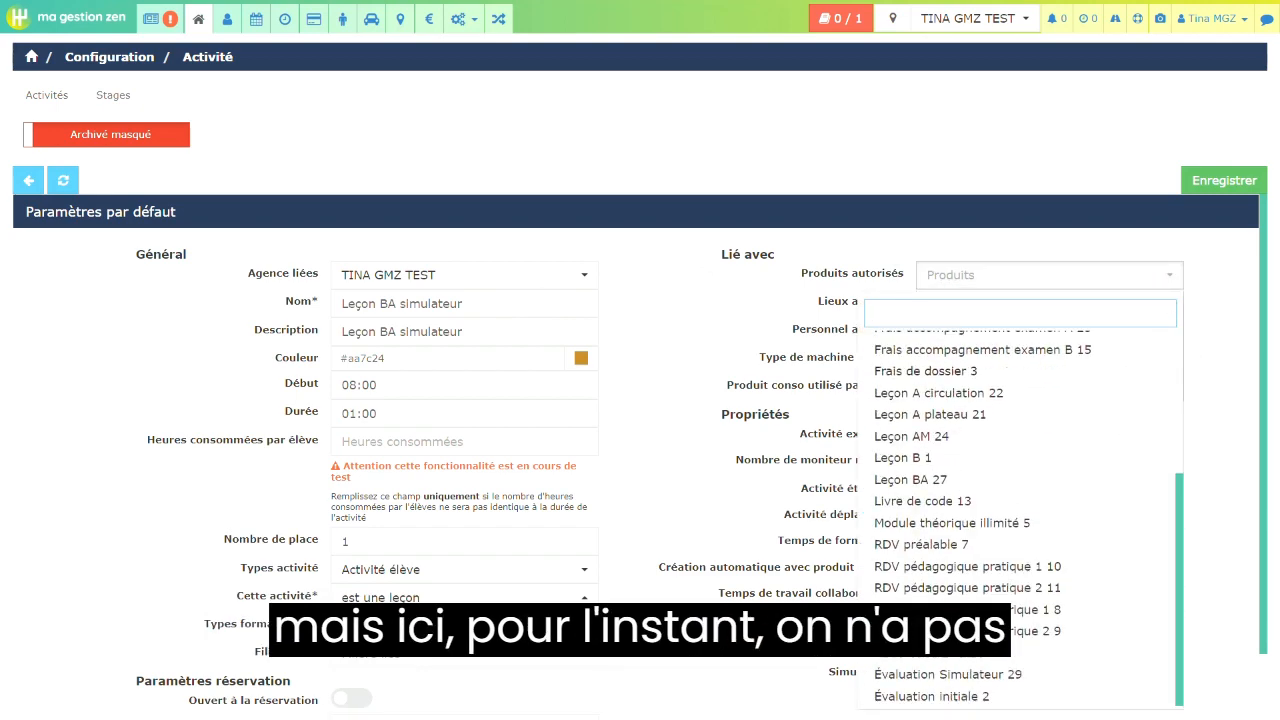
{"action": "scroll", "coordinate": [1128, 431], "scroll_direction": "up", "scroll_amount": 3}
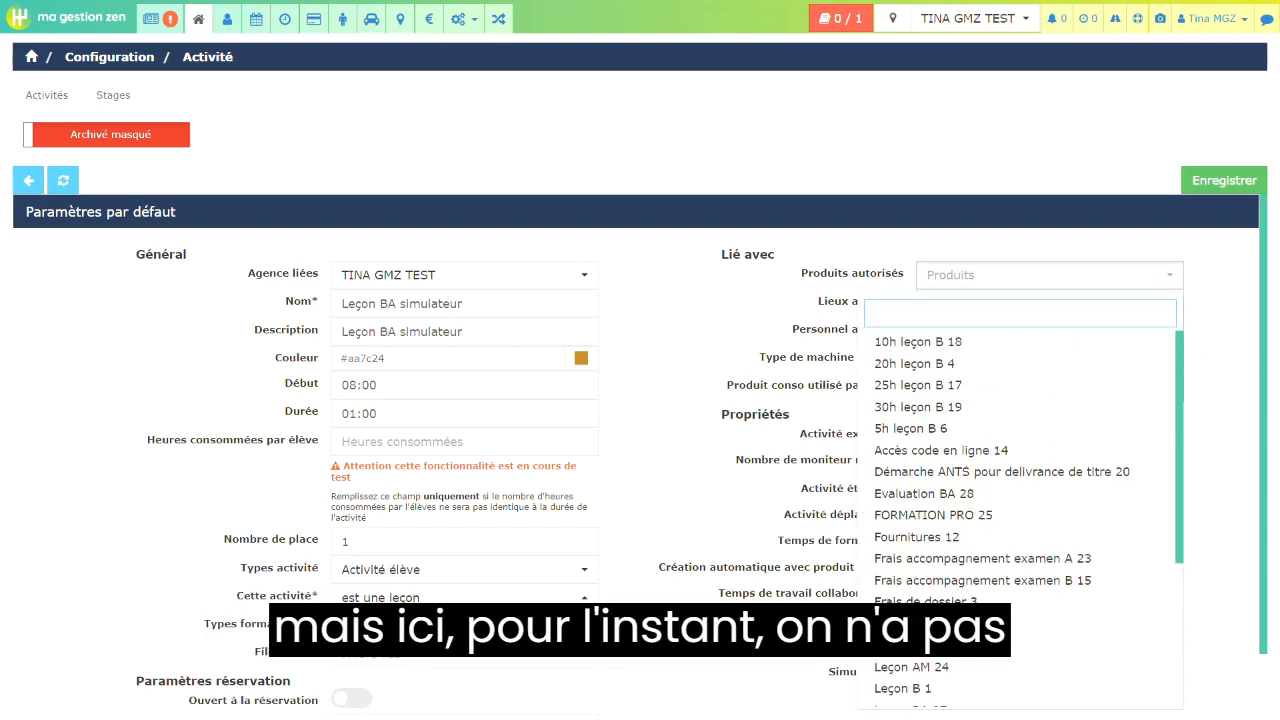
{"action": "left_click", "coordinate": [1257, 412]}
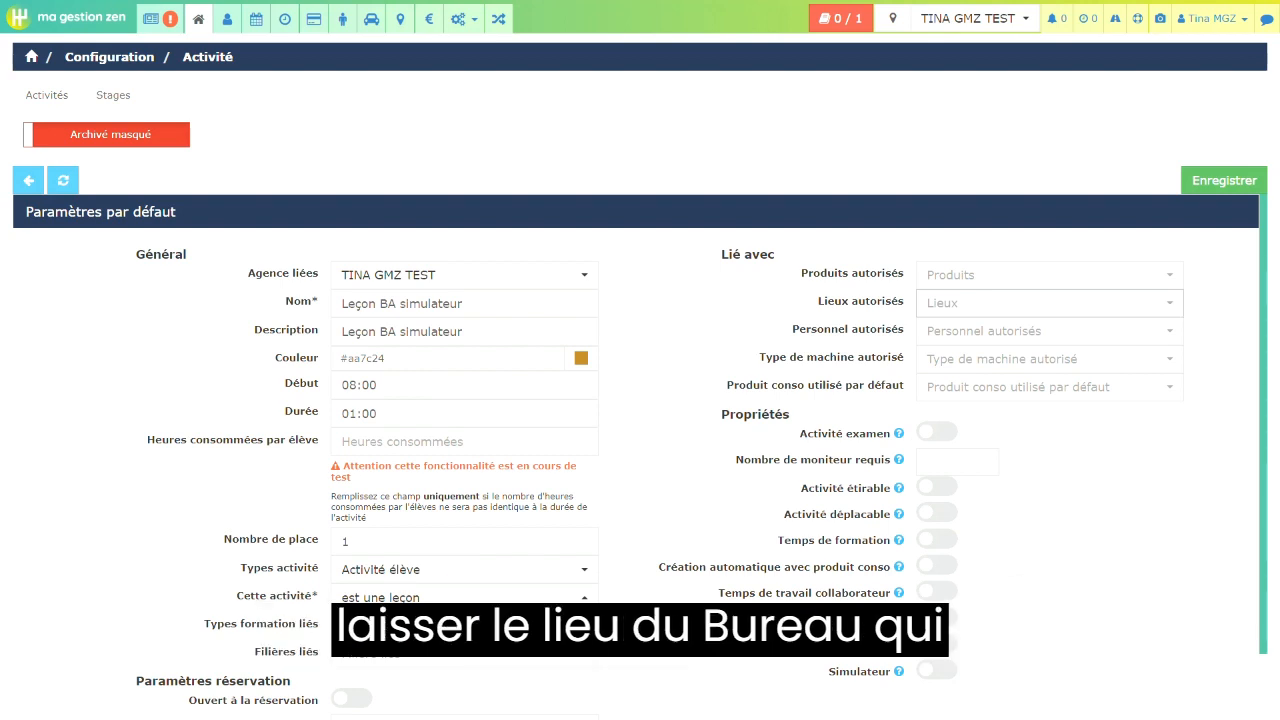
{"action": "left_click", "coordinate": [1130, 303]}
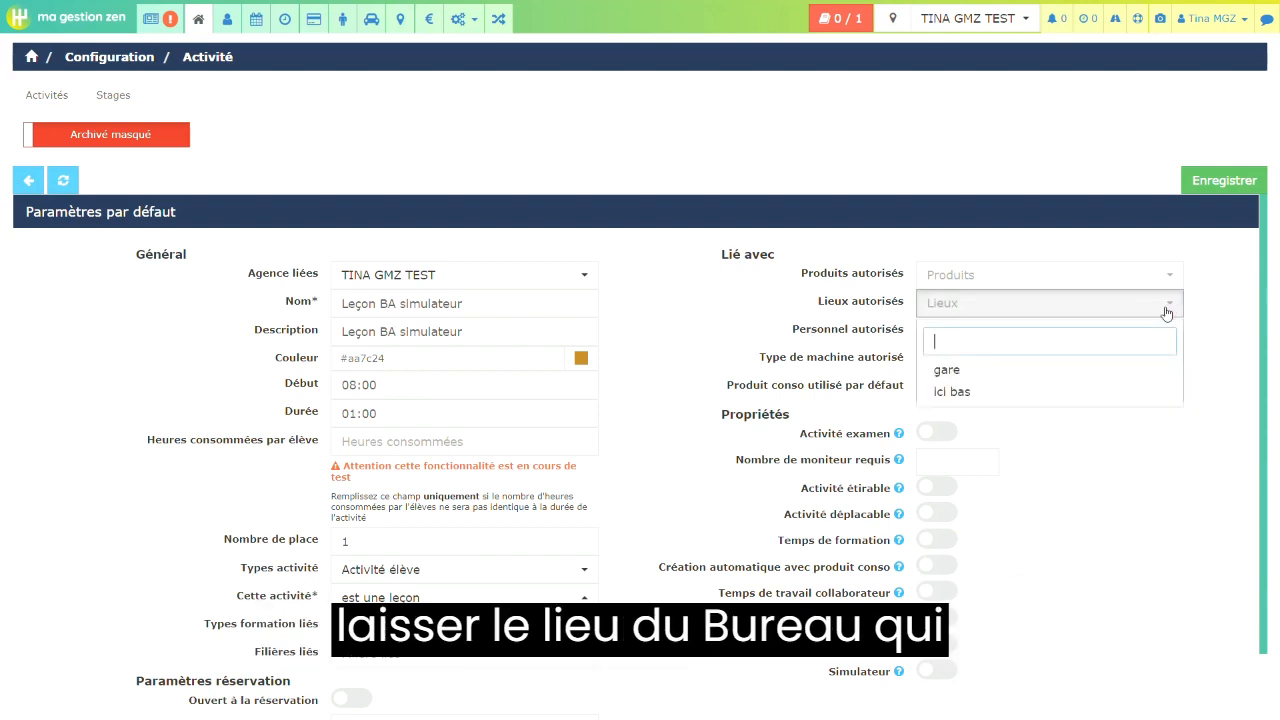
{"action": "left_click", "coordinate": [1190, 522]}
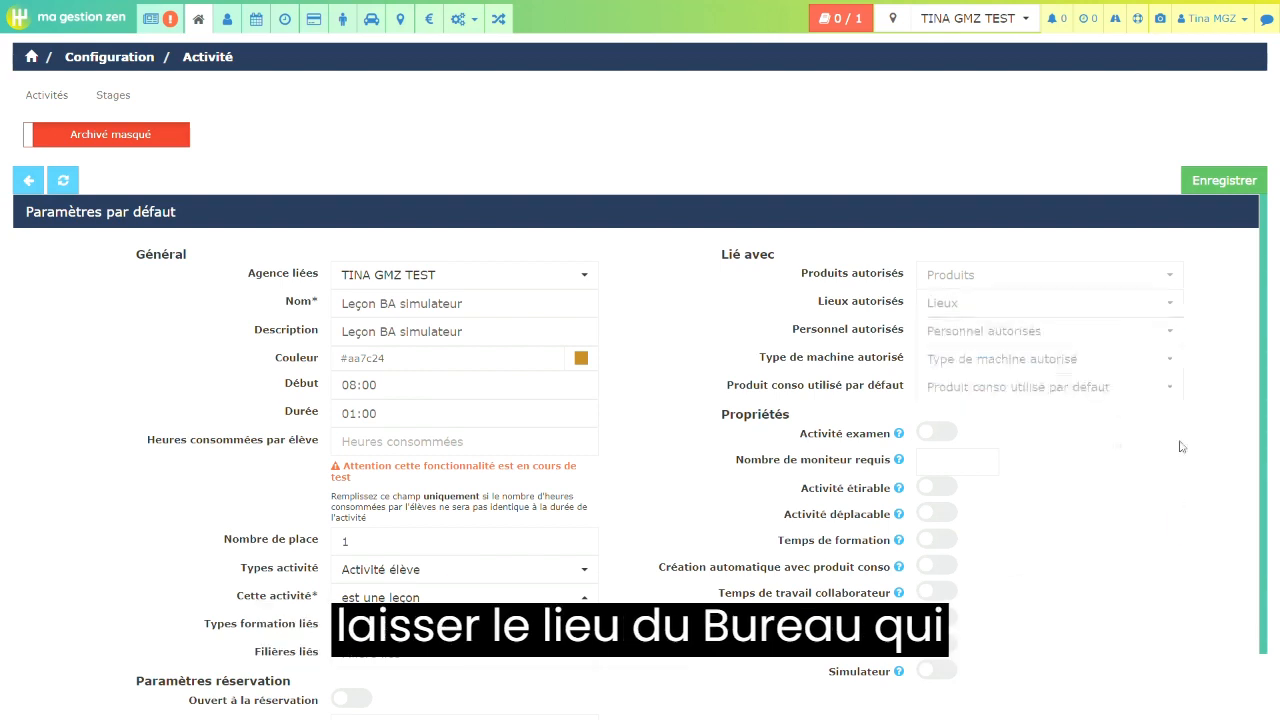
{"action": "left_click", "coordinate": [1171, 332]}
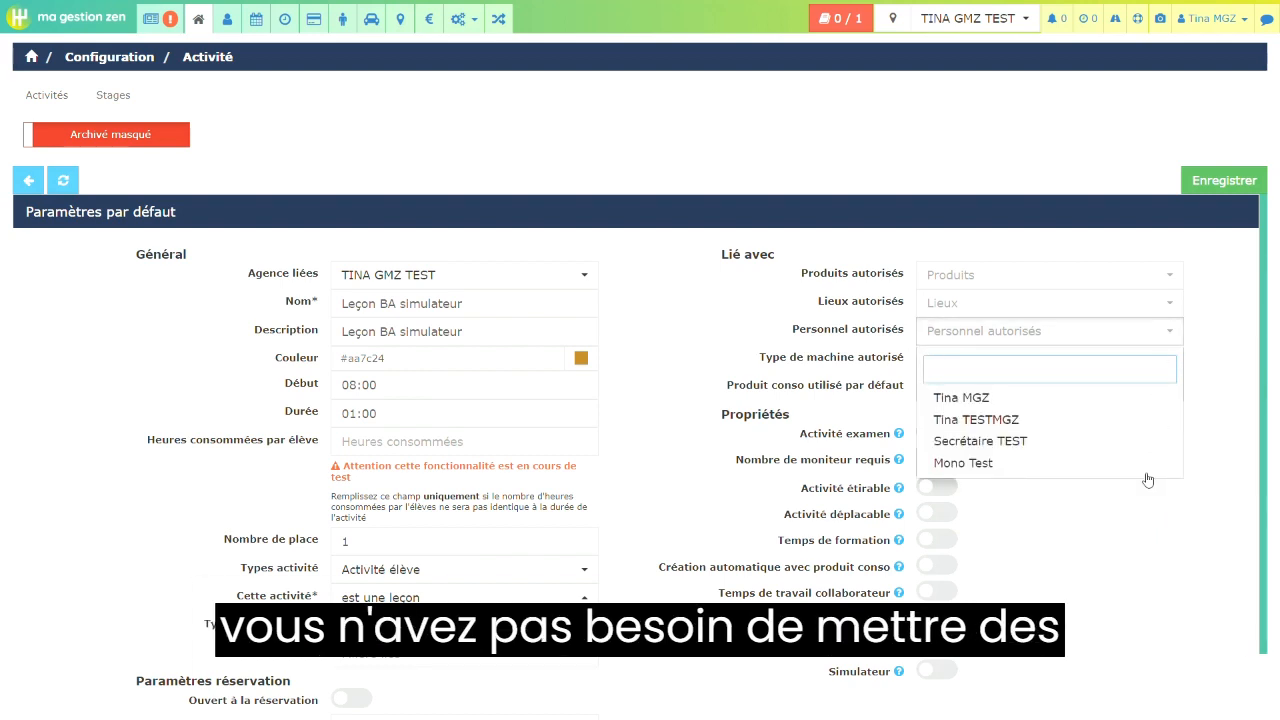
{"action": "left_click", "coordinate": [1190, 555]}
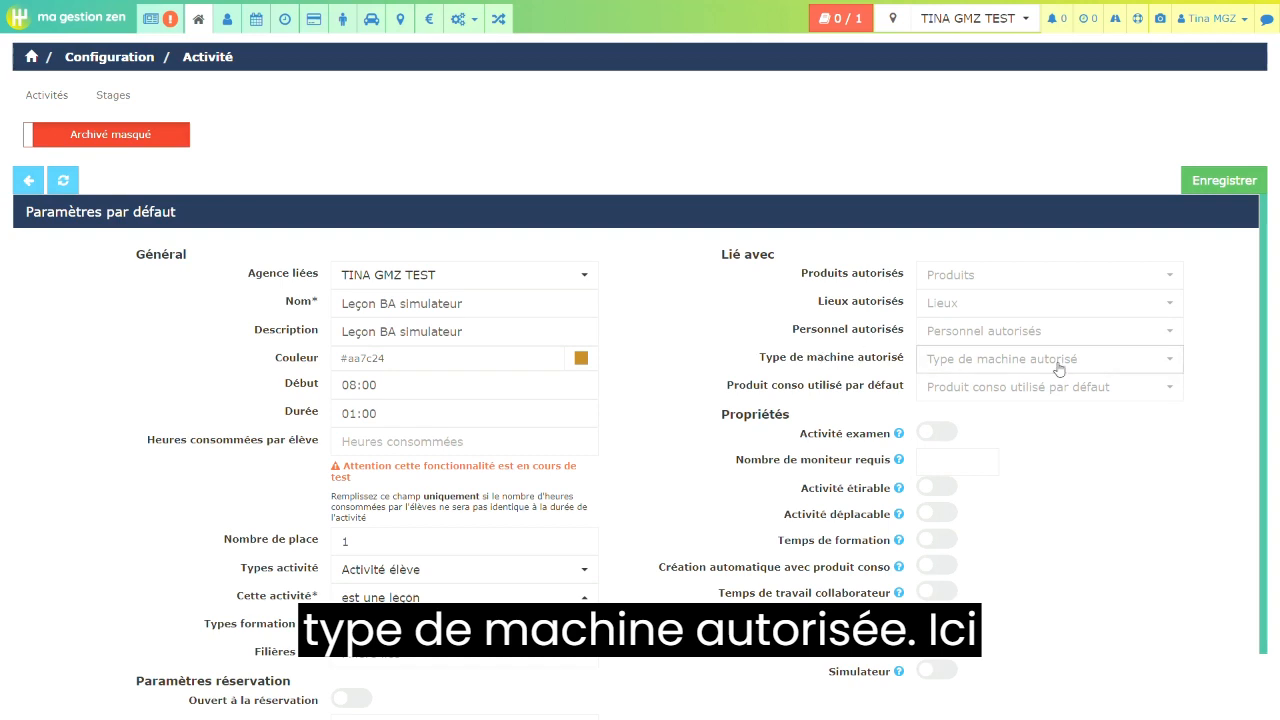
- Set the activity's authorised machine type to Voiture
{"action": "left_click", "coordinate": [1171, 359]}
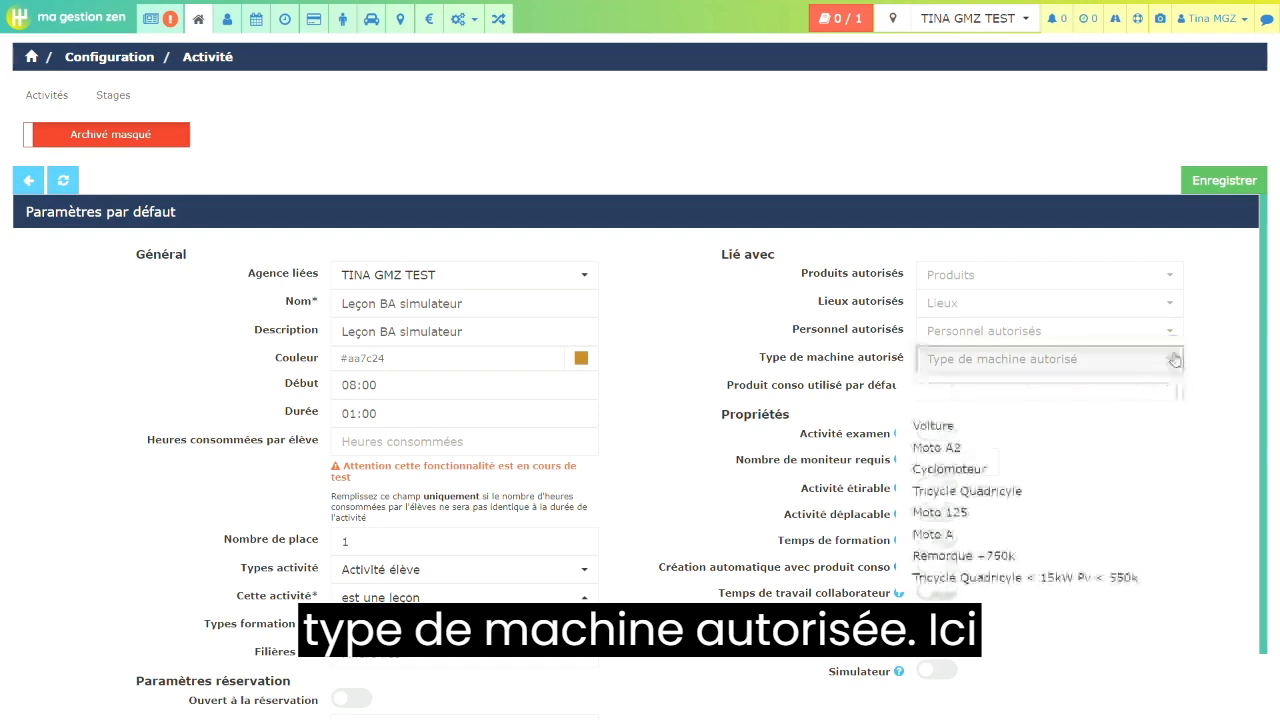
{"action": "left_click", "coordinate": [1076, 425]}
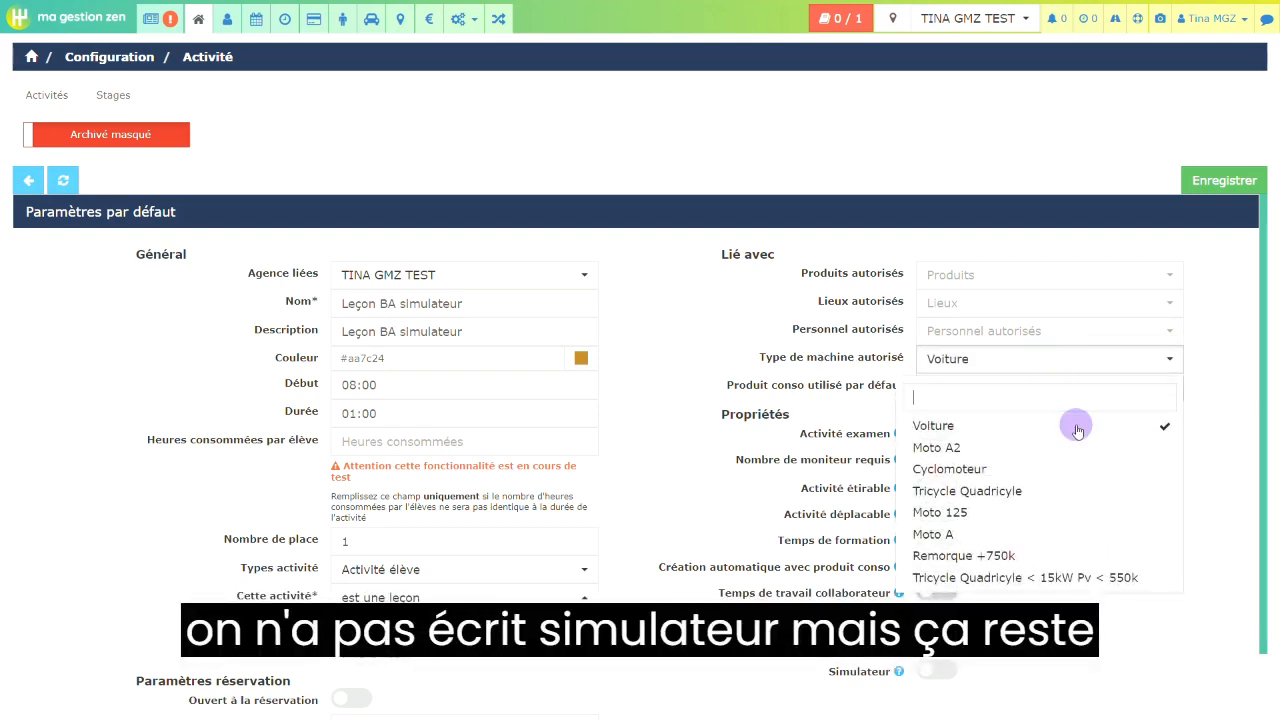
{"action": "left_click", "coordinate": [1232, 473]}
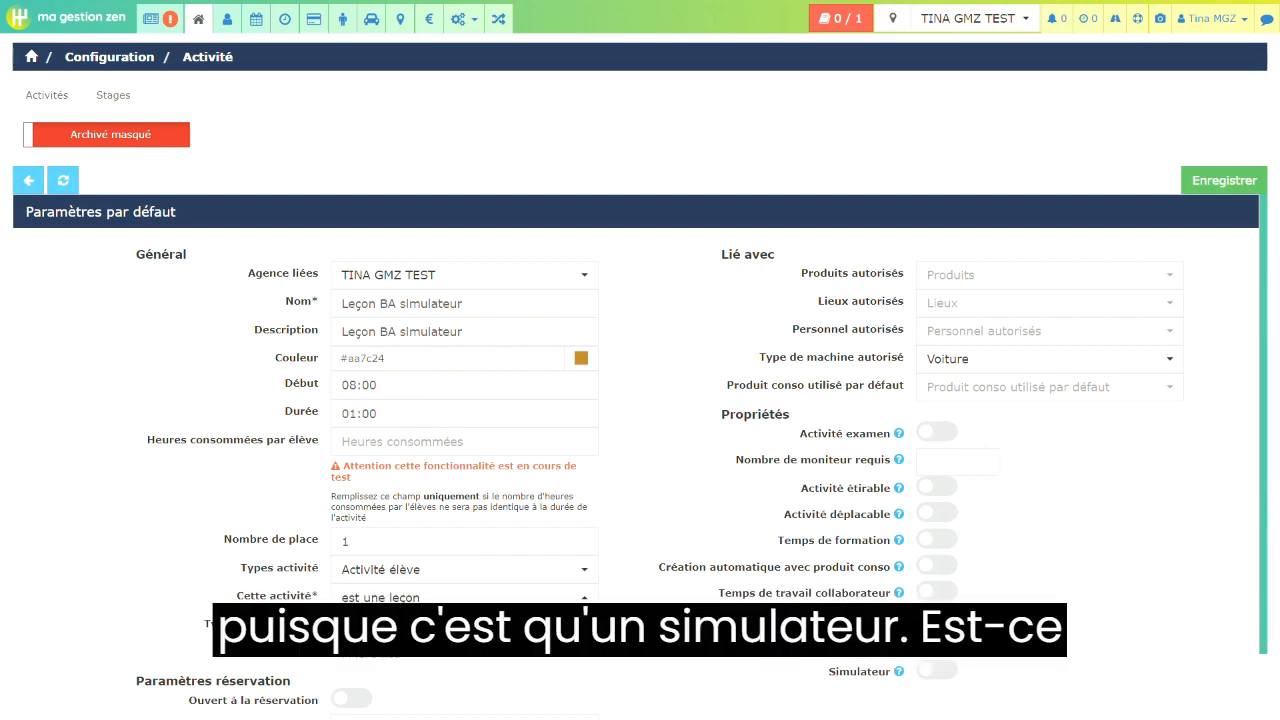
- Enable the activity's Activité étirable, Activité déplaçable, Temps de formation and Simulateur properties
{"action": "left_click_drag", "start_coordinate": [1264, 499], "coordinate": [1264, 567]}
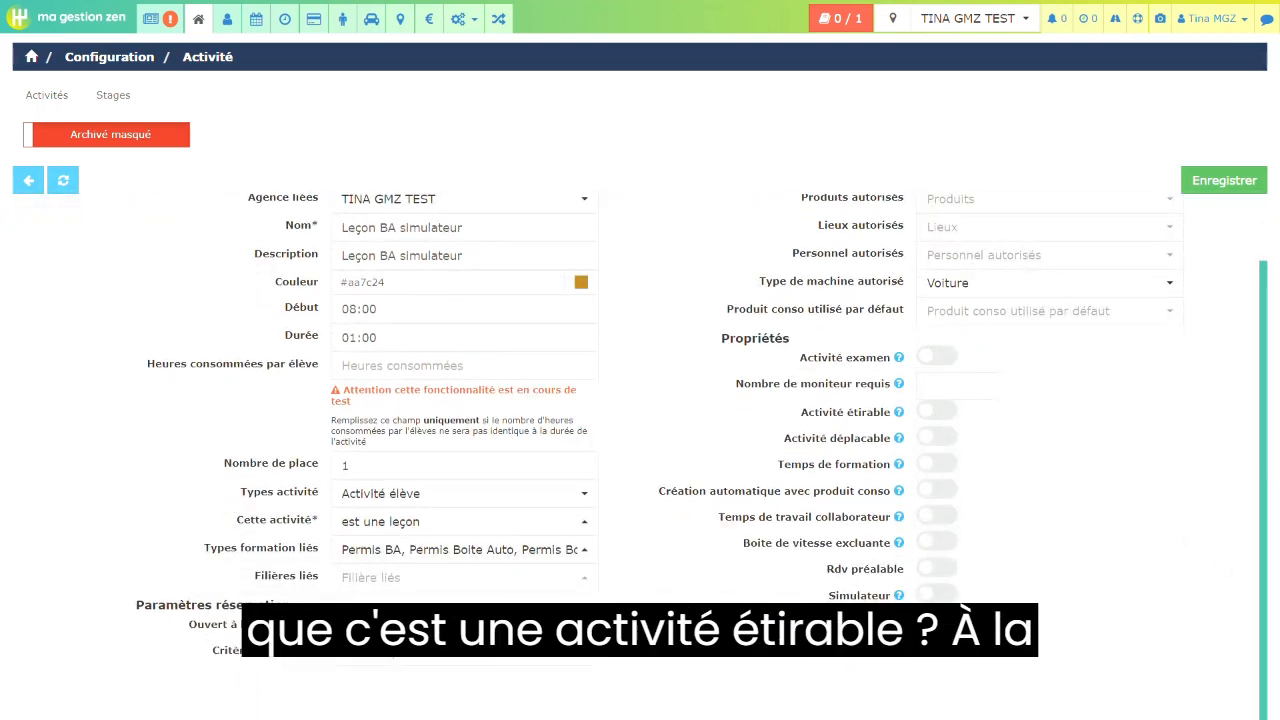
{"action": "left_click", "coordinate": [937, 411]}
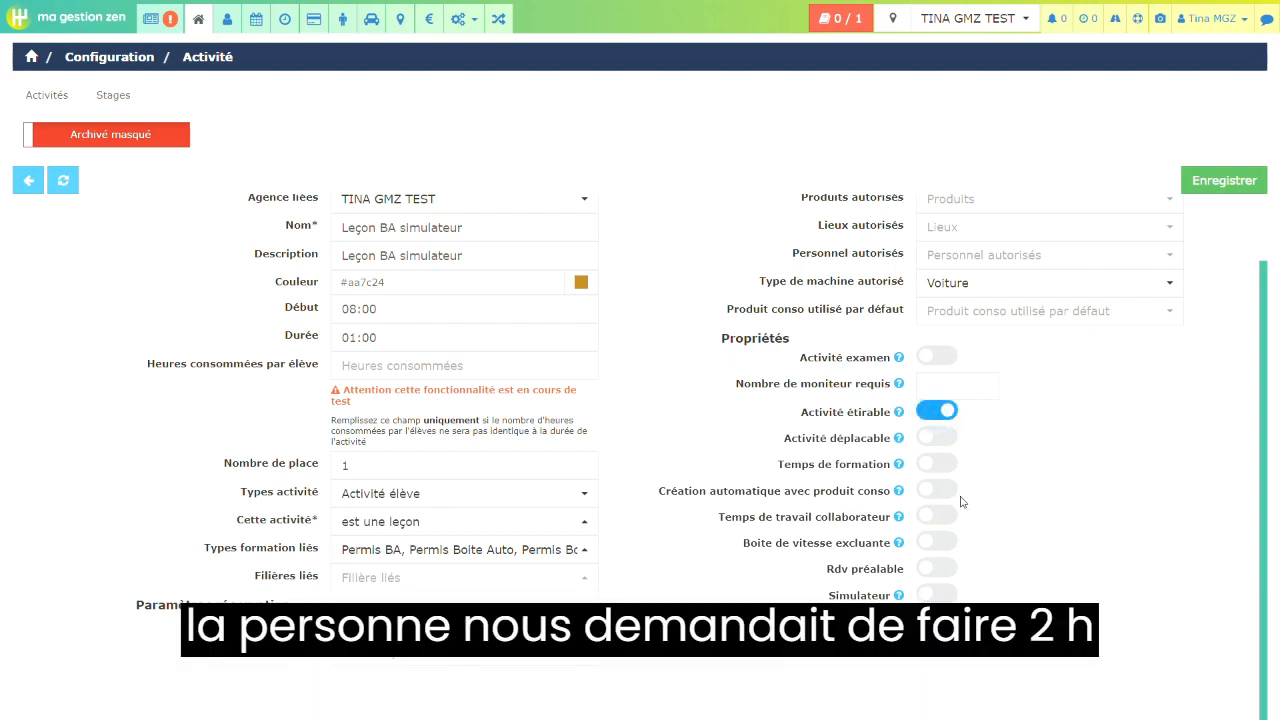
{"action": "left_click", "coordinate": [948, 440]}
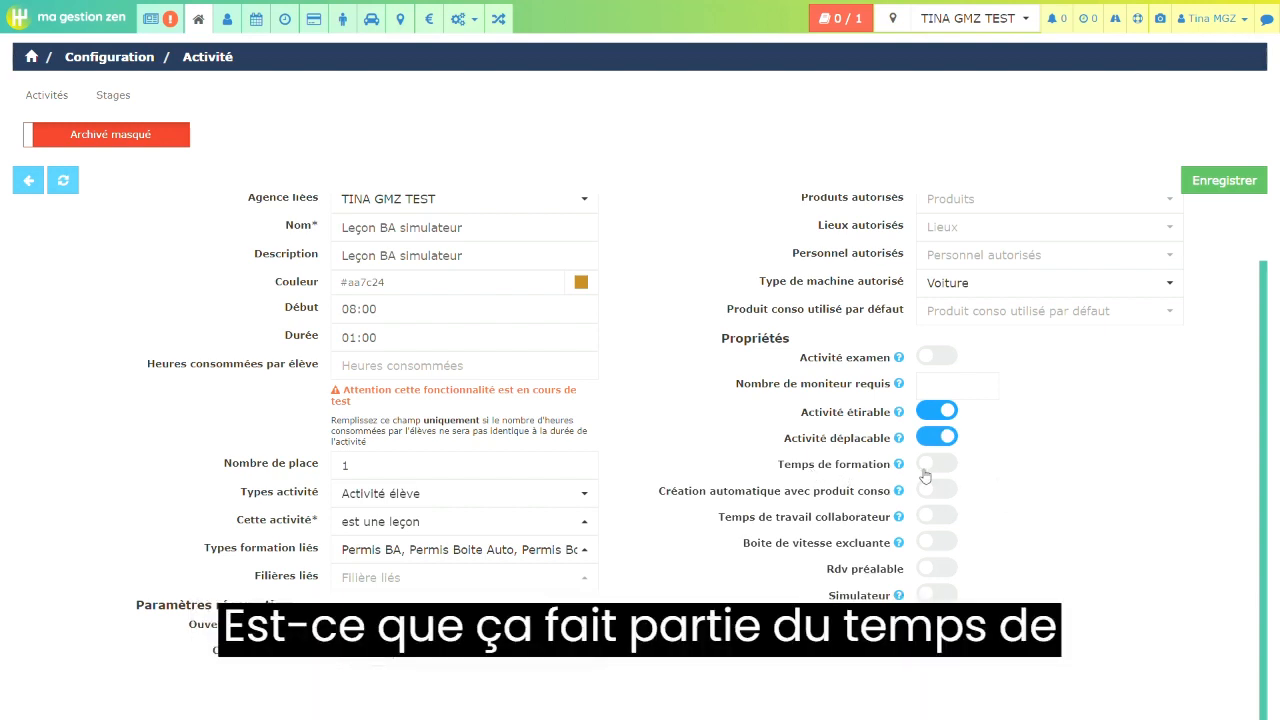
{"action": "left_click", "coordinate": [949, 467]}
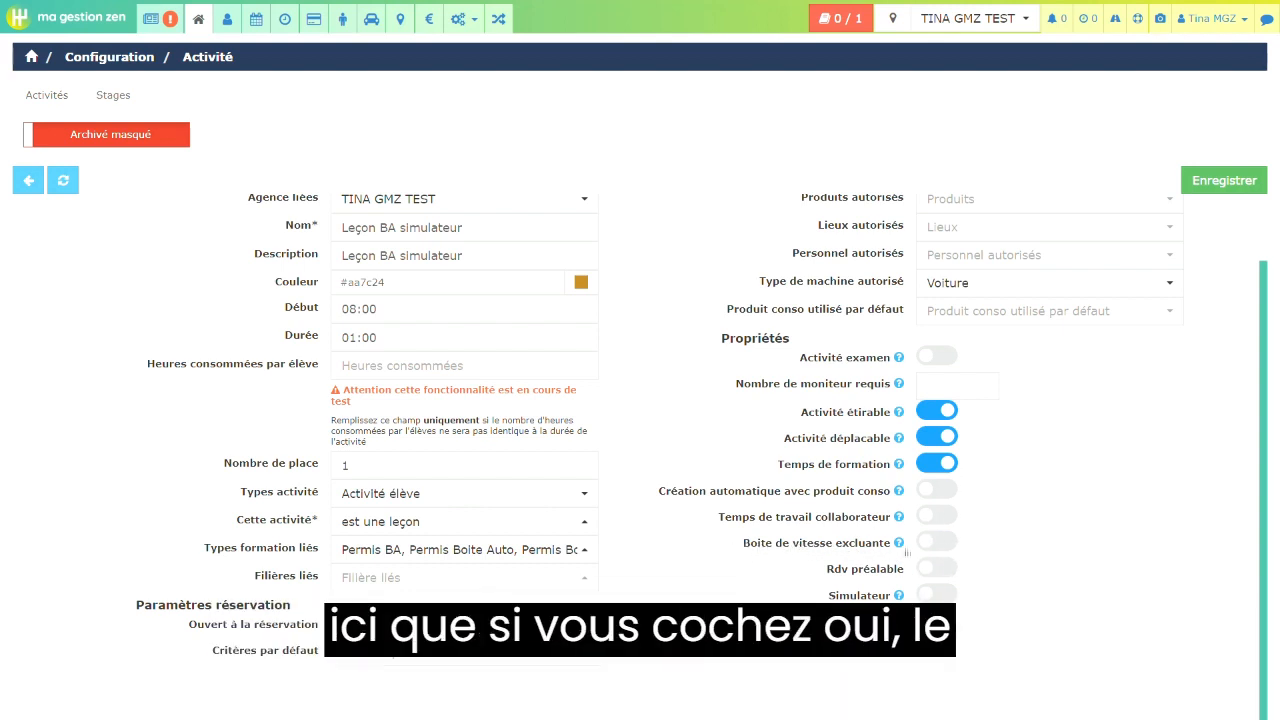
{"action": "mouse_move", "coordinate": [899, 543]}
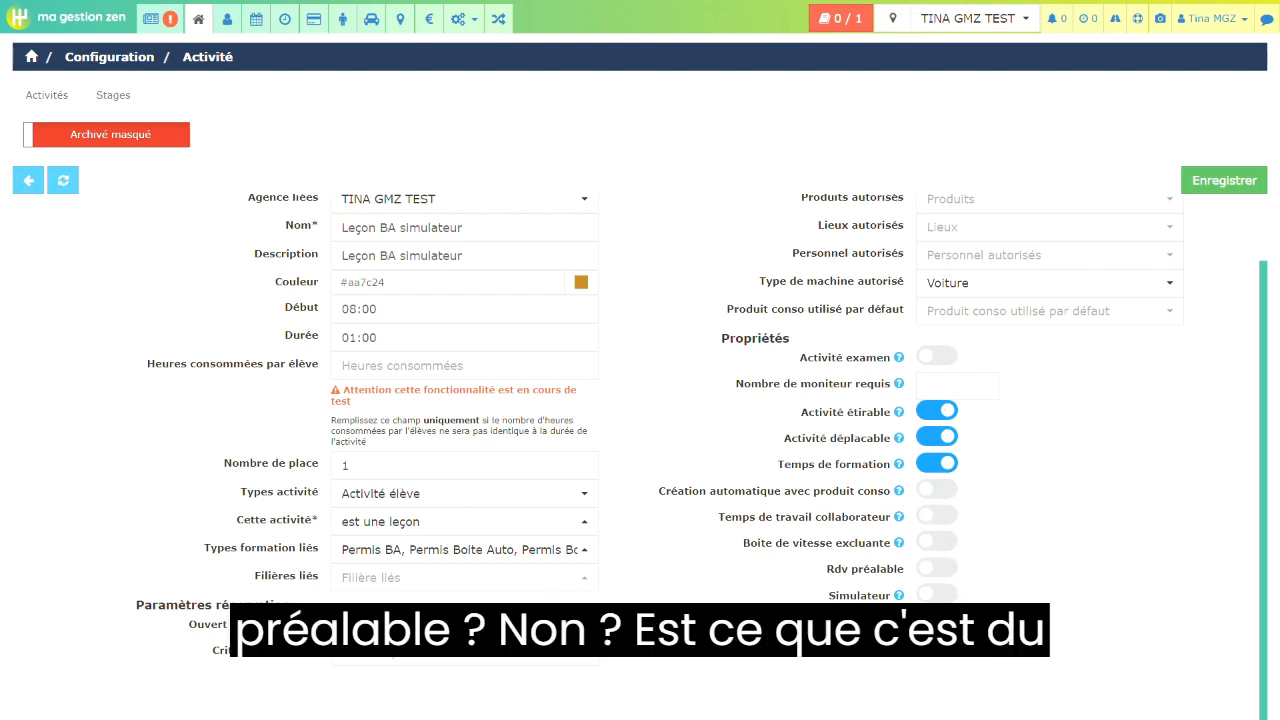
{"action": "left_click", "coordinate": [937, 594]}
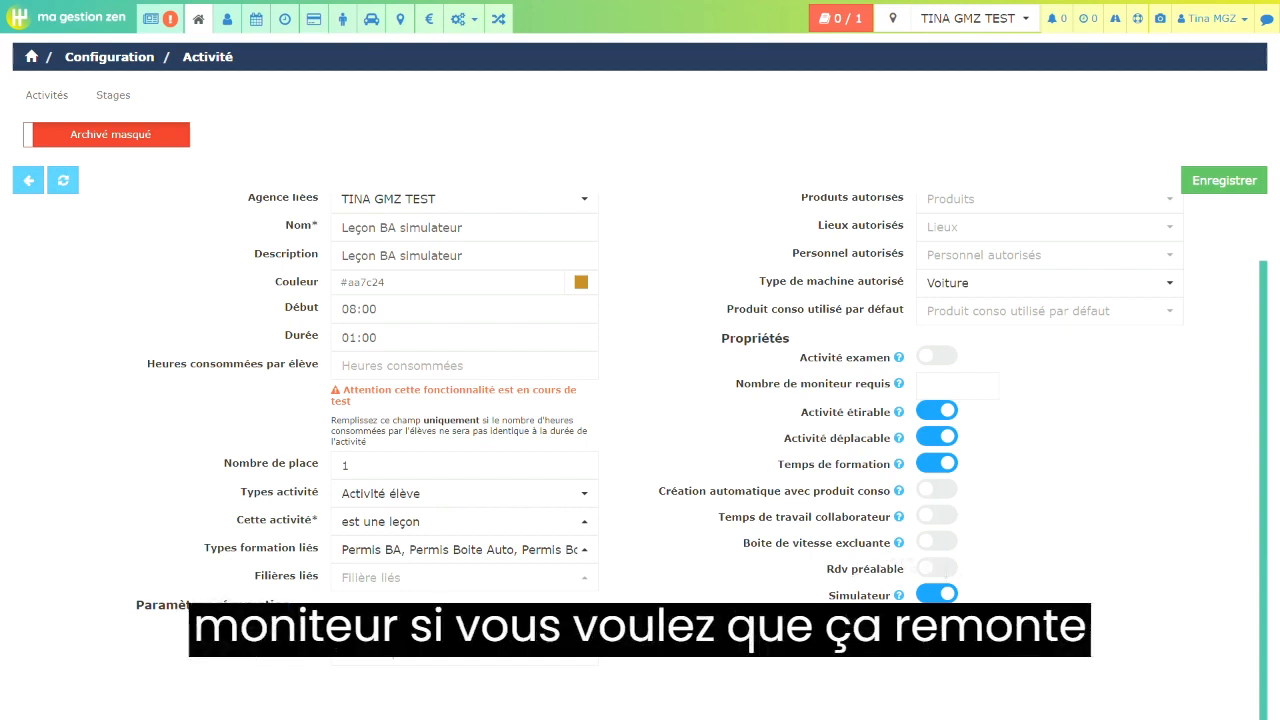
- Check over the activity's settings and save the Leçon BA simulateur activity
{"action": "scroll", "coordinate": [948, 573], "scroll_direction": "up", "scroll_amount": 1}
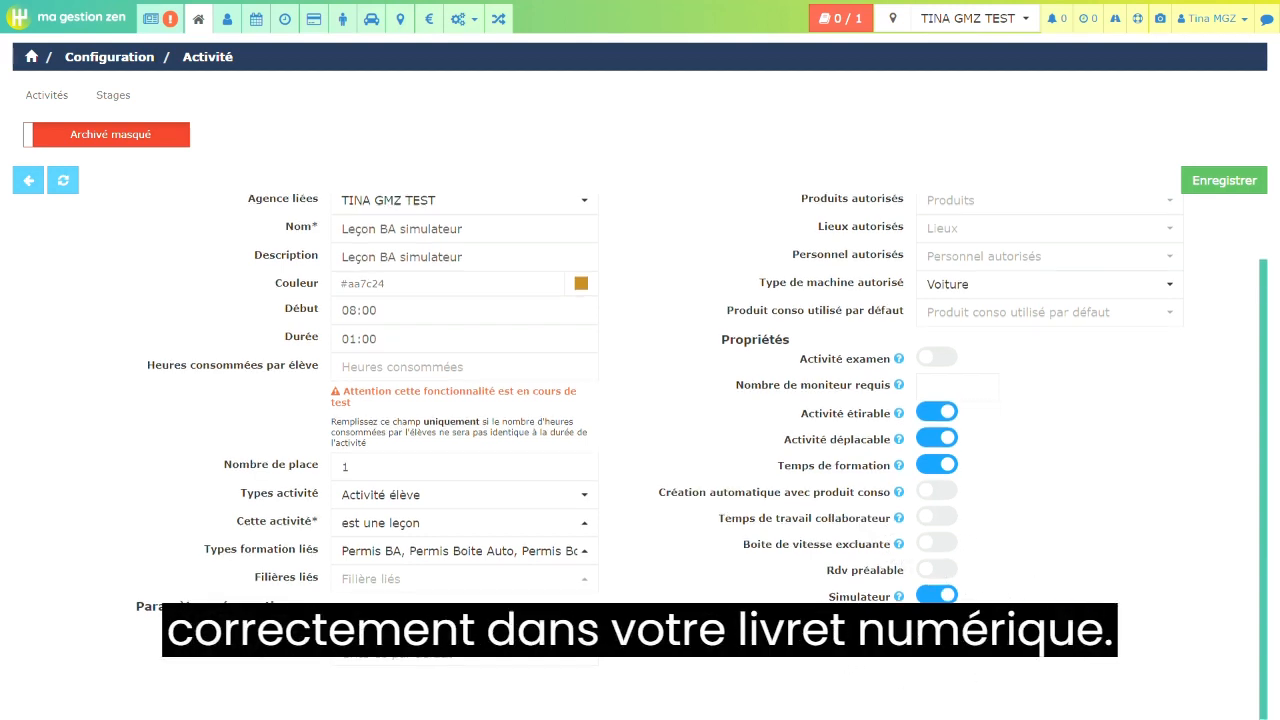
{"action": "scroll", "coordinate": [1020, 590], "scroll_direction": "up", "scroll_amount": 1}
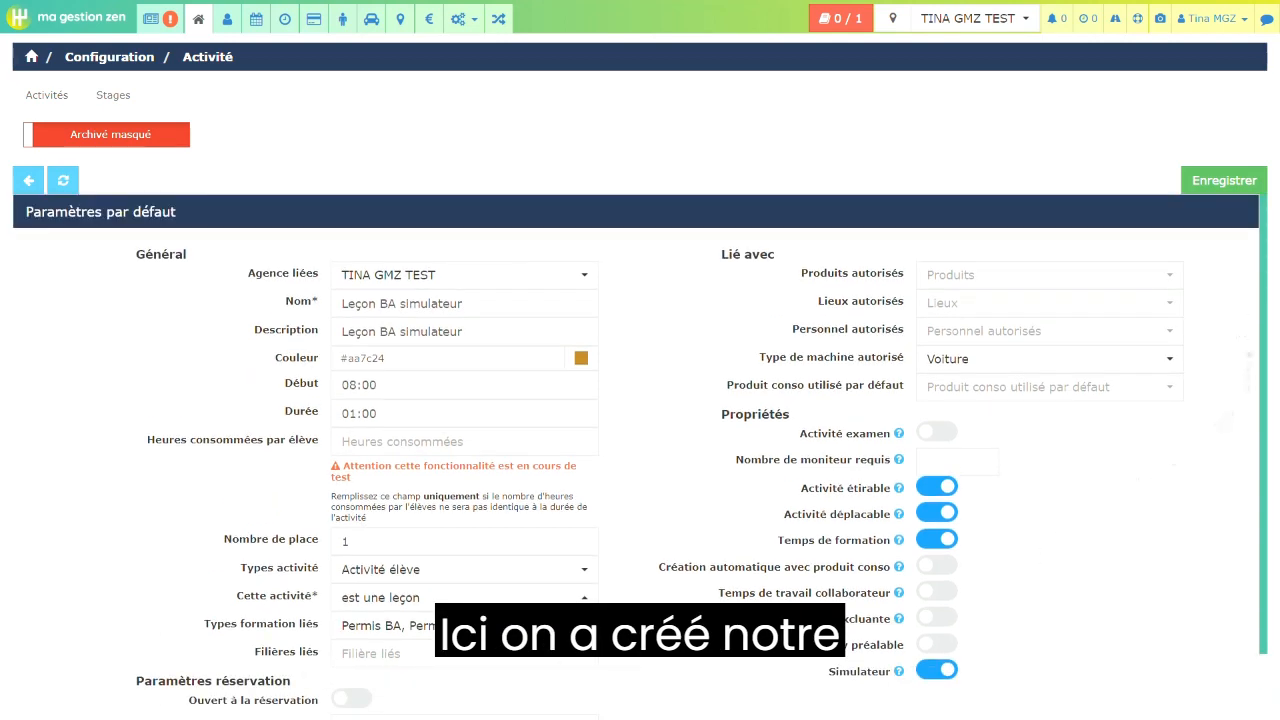
{"action": "scroll", "coordinate": [660, 490], "scroll_direction": "down", "scroll_amount": 1}
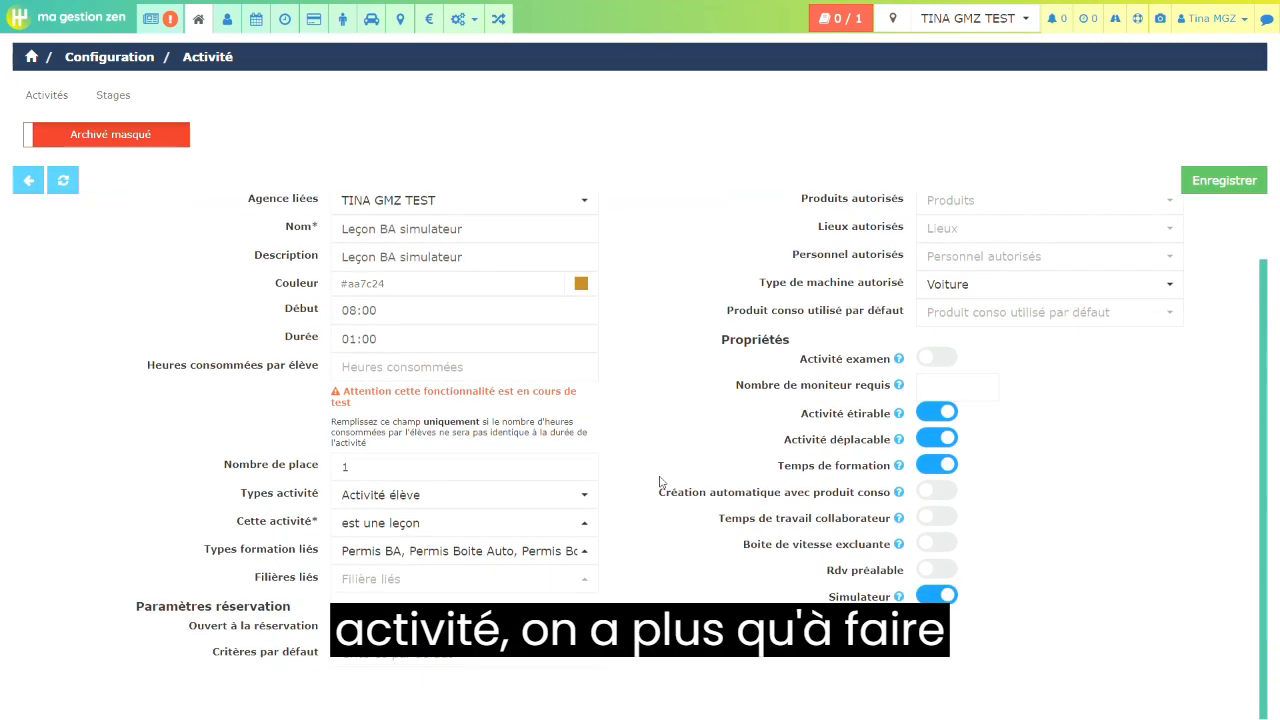
{"action": "scroll", "coordinate": [660, 481], "scroll_direction": "up", "scroll_amount": 1}
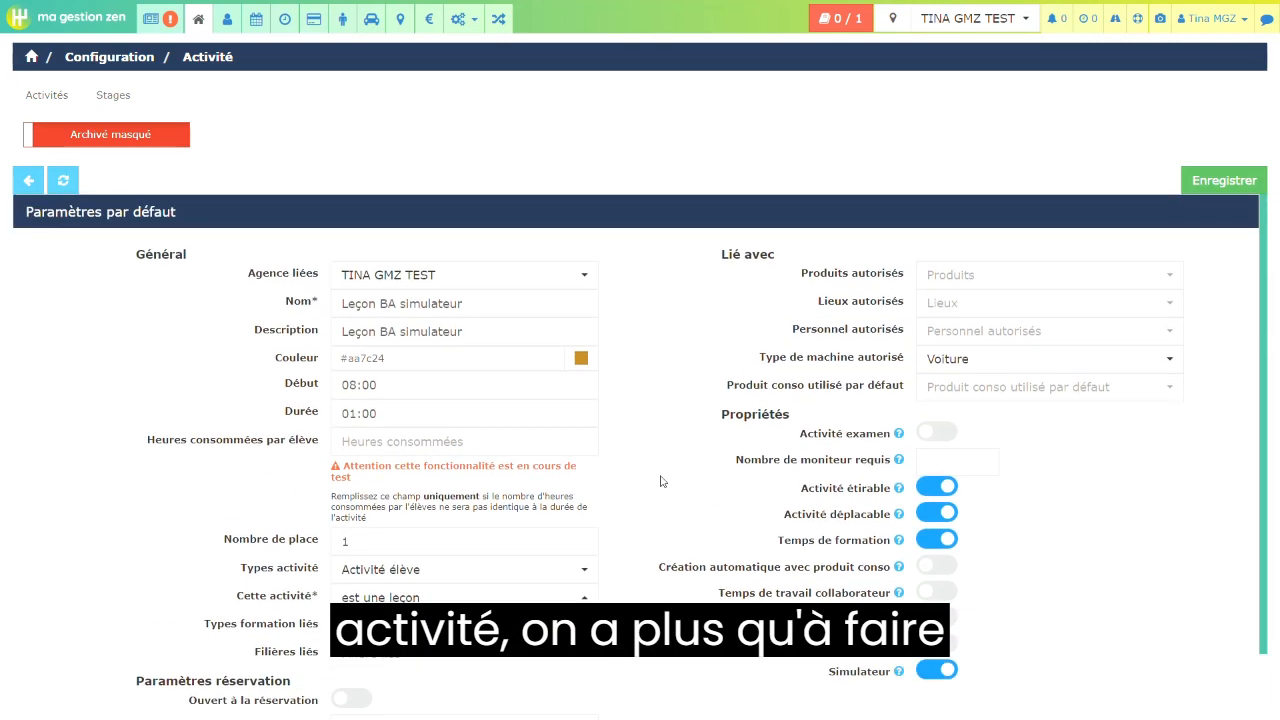
{"action": "left_click", "coordinate": [1211, 192]}
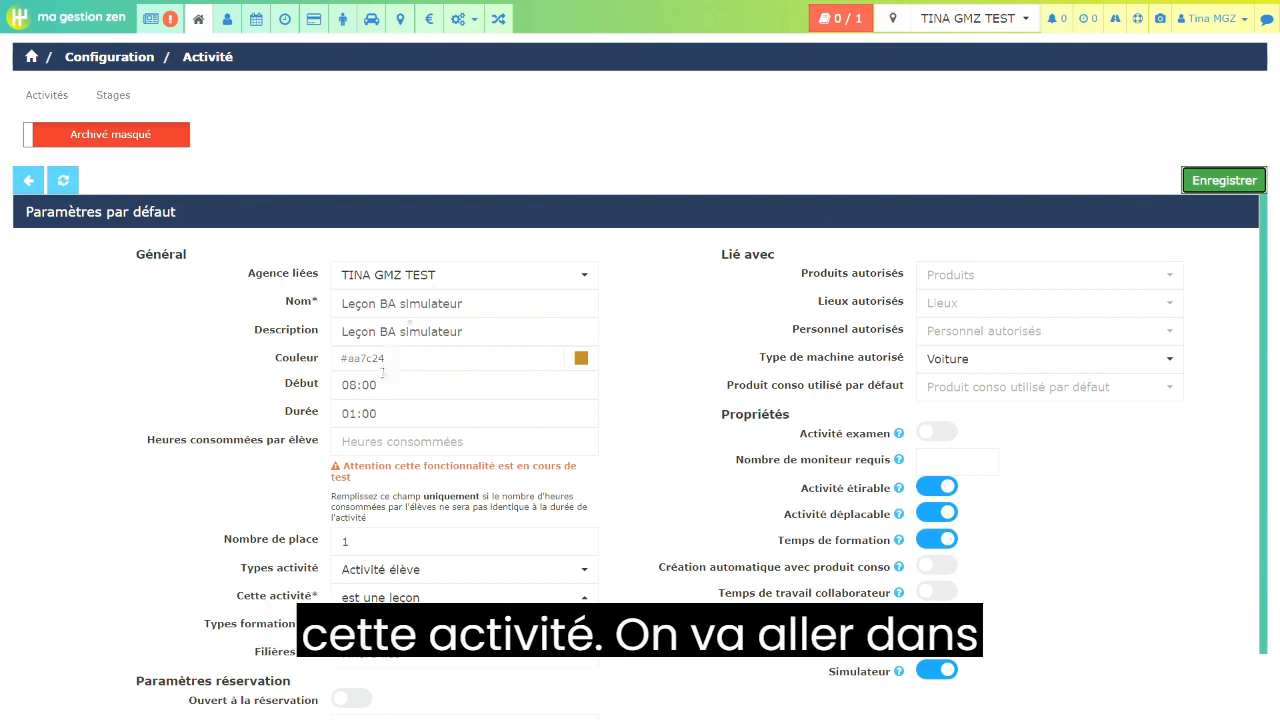
- Go to the product configuration and start a new product named "Leçon BA simulateur"
{"action": "left_click", "coordinate": [458, 19]}
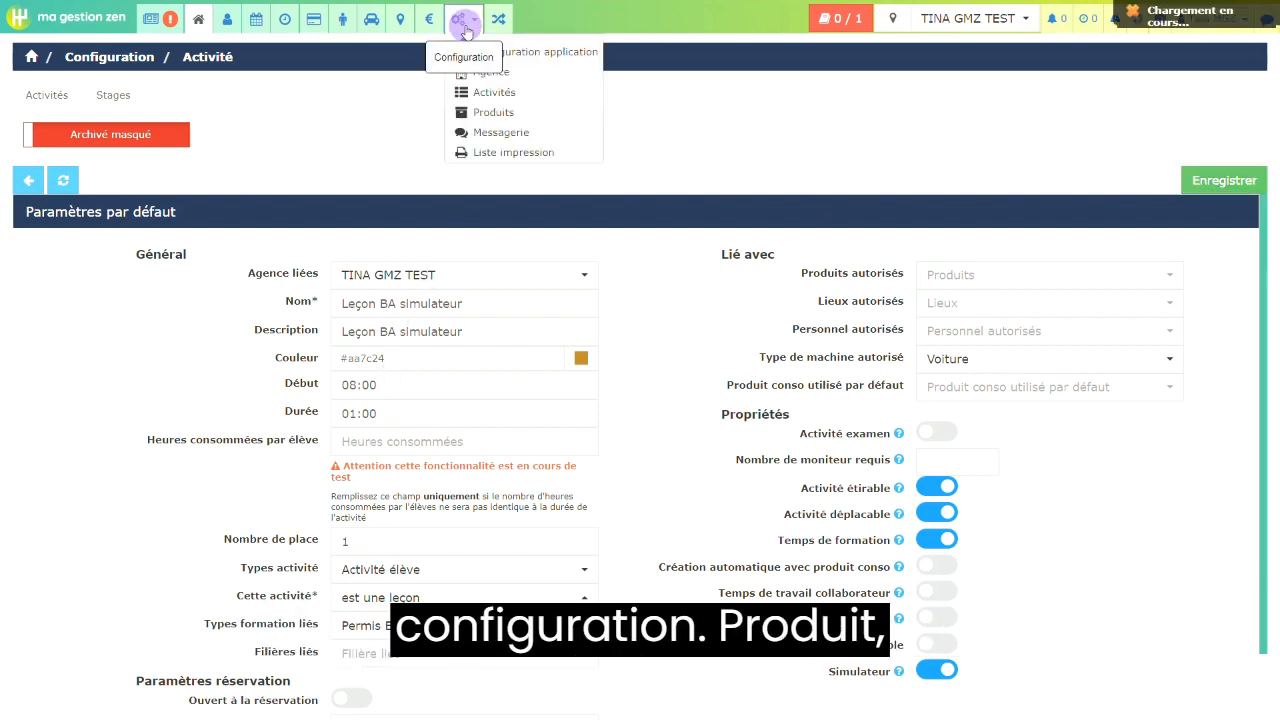
{"action": "left_click", "coordinate": [488, 113]}
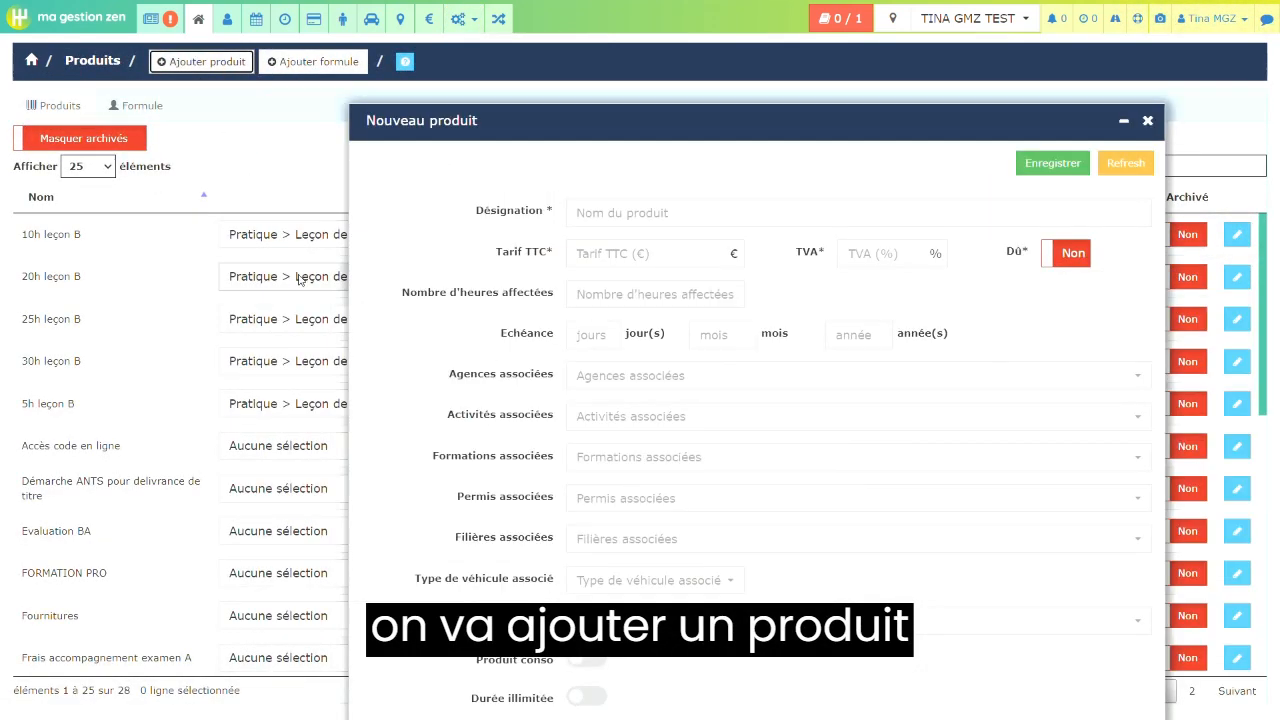
{"action": "left_click", "coordinate": [533, 108]}
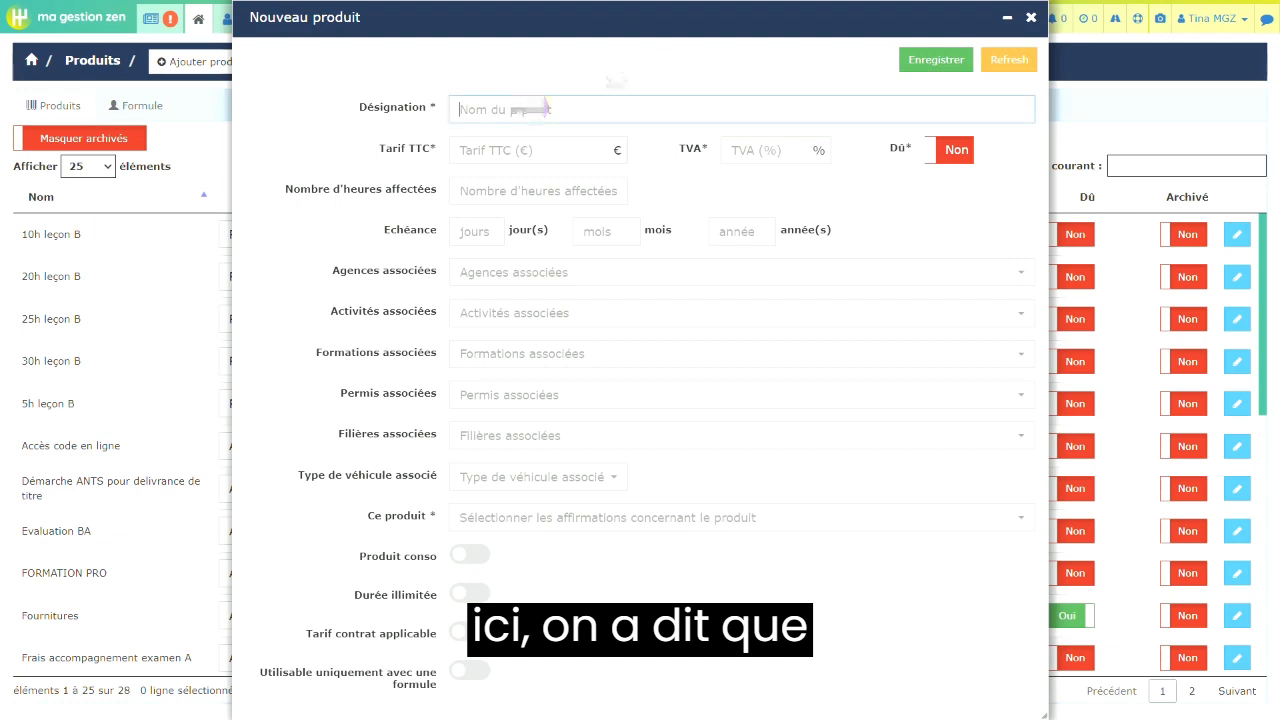
{"action": "type", "text": "Leçon BA simulateur"}
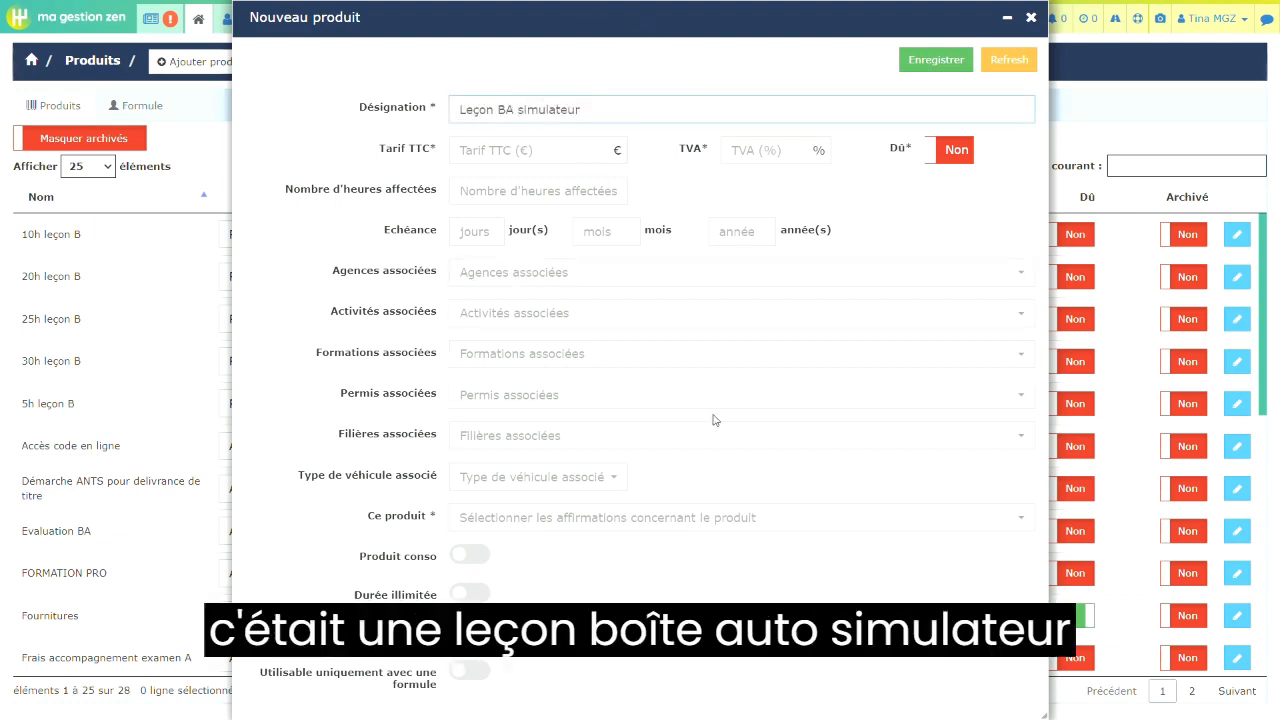
- Set the new product's tax-inclusive price to 35 € and its VAT rate to 20 %
{"action": "left_click", "coordinate": [527, 146]}
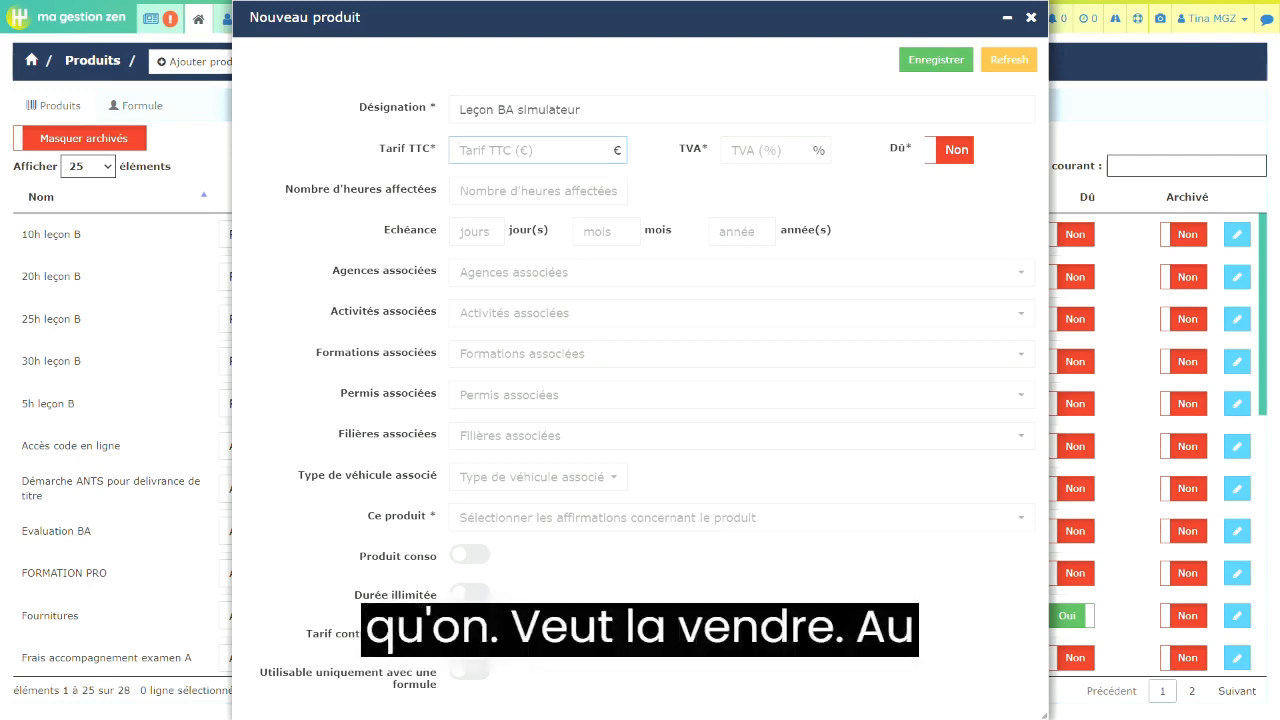
{"action": "type", "text": "35"}
{"action": "left_click", "coordinate": [772, 149]}
{"action": "type", "text": "20"}
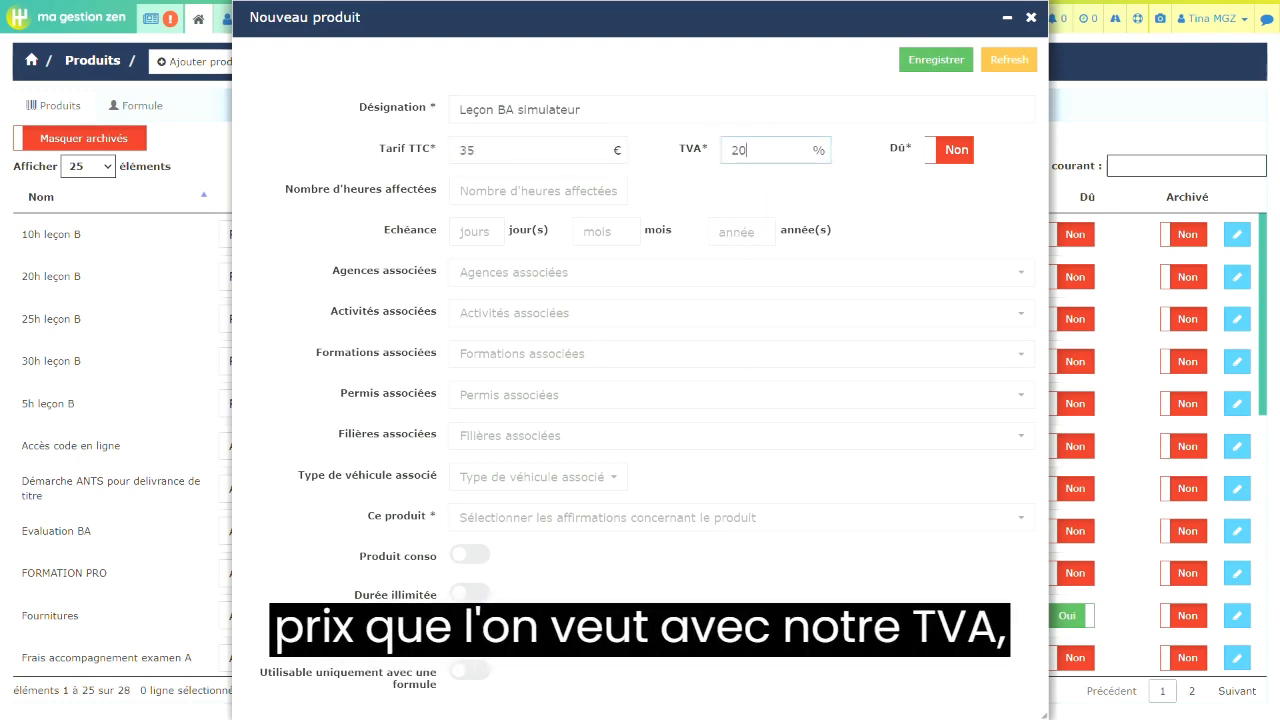
- Set the product's assigned hours (Nombre d'heures affectées) to 01:00 and associate it with the test agency
{"action": "left_click", "coordinate": [507, 184]}
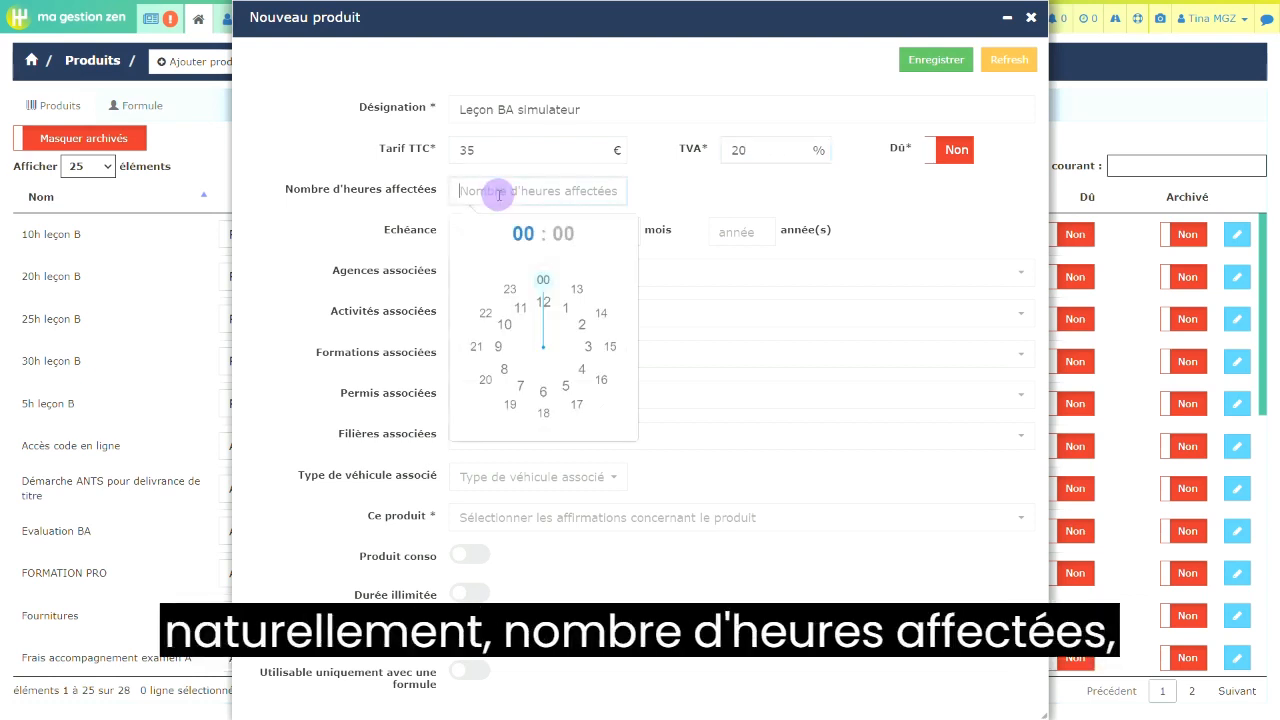
{"action": "left_click", "coordinate": [560, 292]}
{"action": "left_click", "coordinate": [545, 284]}
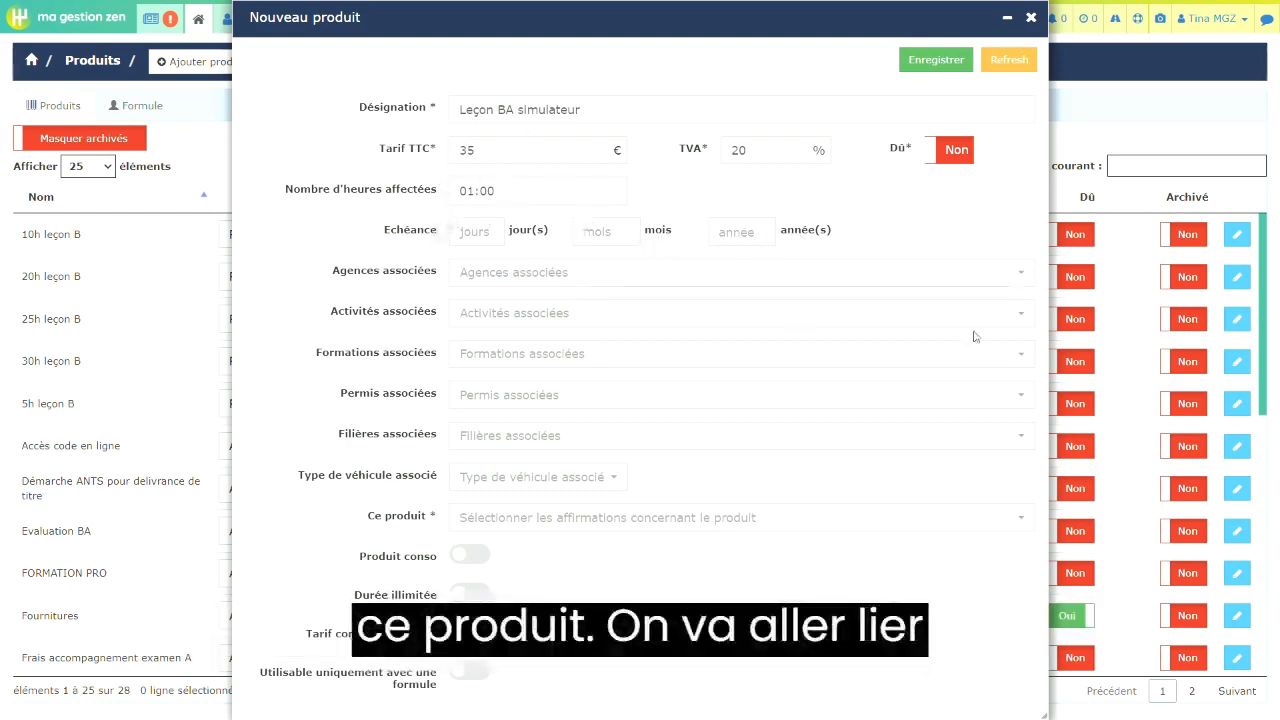
{"action": "left_click", "coordinate": [1007, 281]}
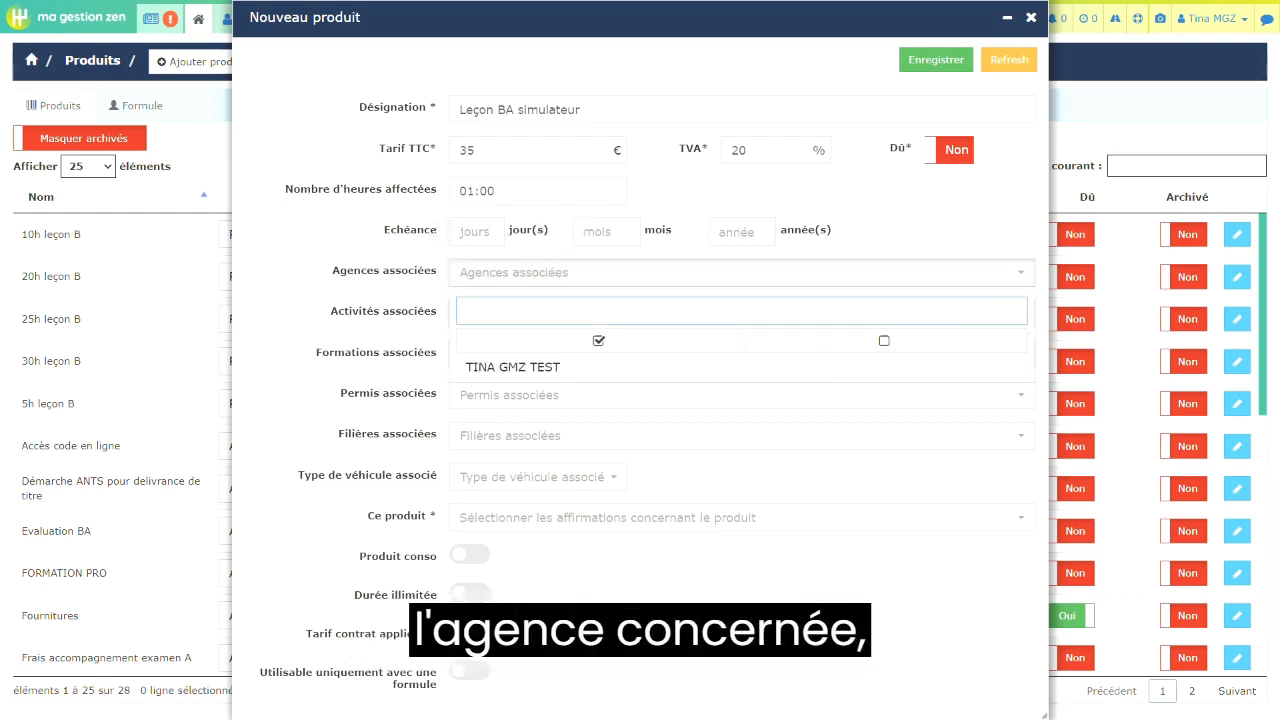
{"action": "left_click", "coordinate": [822, 368]}
{"action": "left_click", "coordinate": [935, 640]}
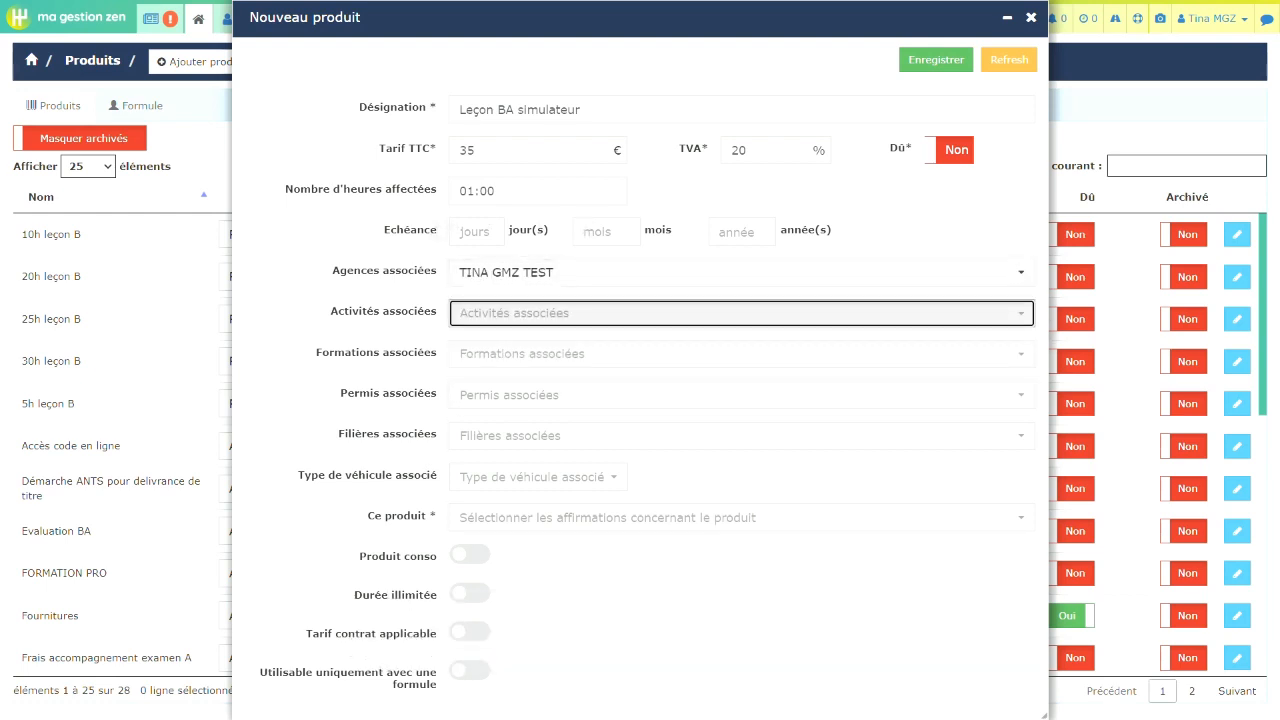
- Associate the new product with the Leçon BA simulateur activity
{"action": "left_click", "coordinate": [804, 315]}
{"action": "scroll", "coordinate": [855, 543], "scroll_direction": "down", "scroll_amount": 5}
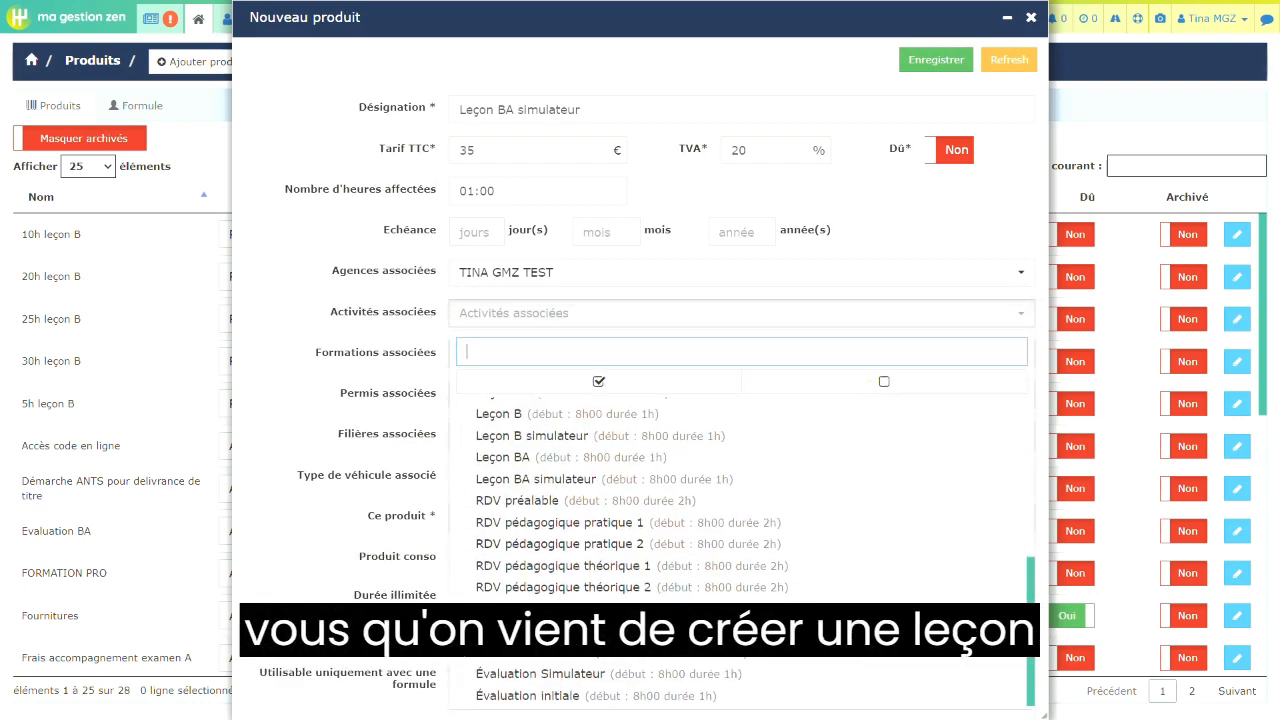
{"action": "scroll", "coordinate": [520, 533], "scroll_direction": "up", "scroll_amount": 2}
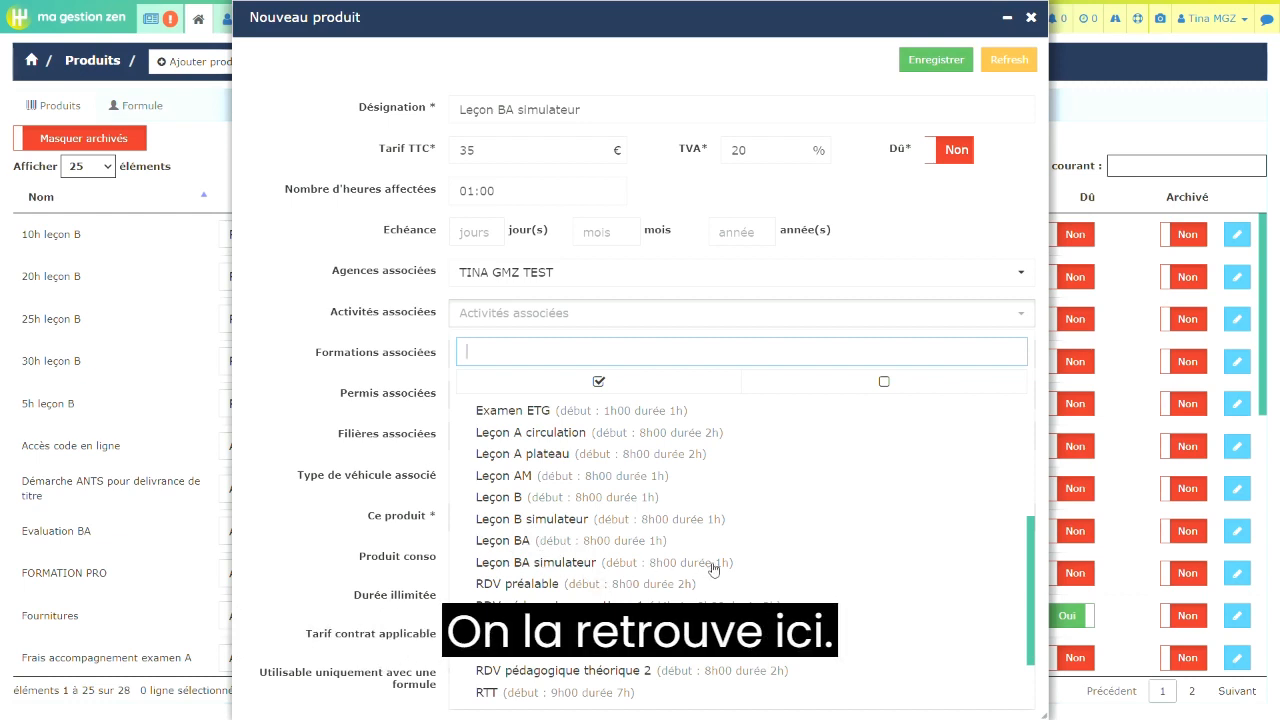
{"action": "left_click", "coordinate": [852, 568]}
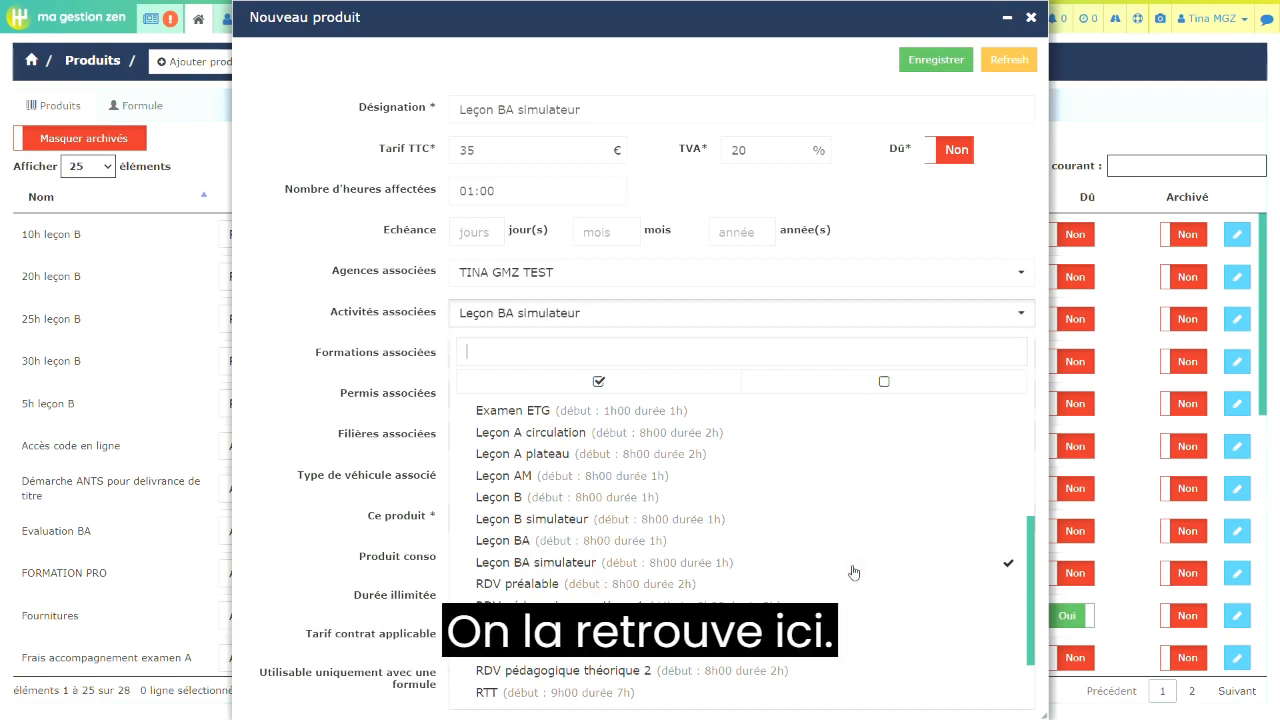
{"action": "left_click", "coordinate": [962, 218]}
- Associate the product with the Permis BA, Permis Boite Auto and Permis Boite automaque training courses
{"action": "left_click", "coordinate": [714, 362]}
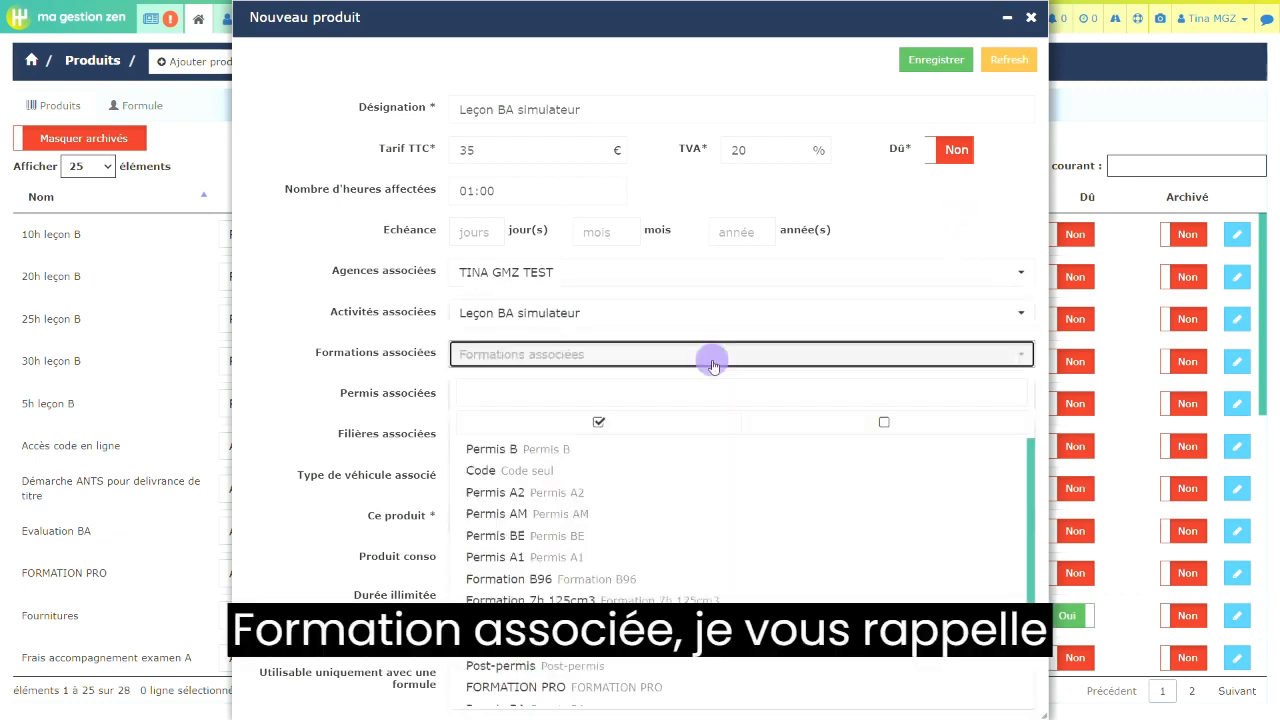
{"action": "scroll", "coordinate": [925, 582], "scroll_direction": "down", "scroll_amount": 2}
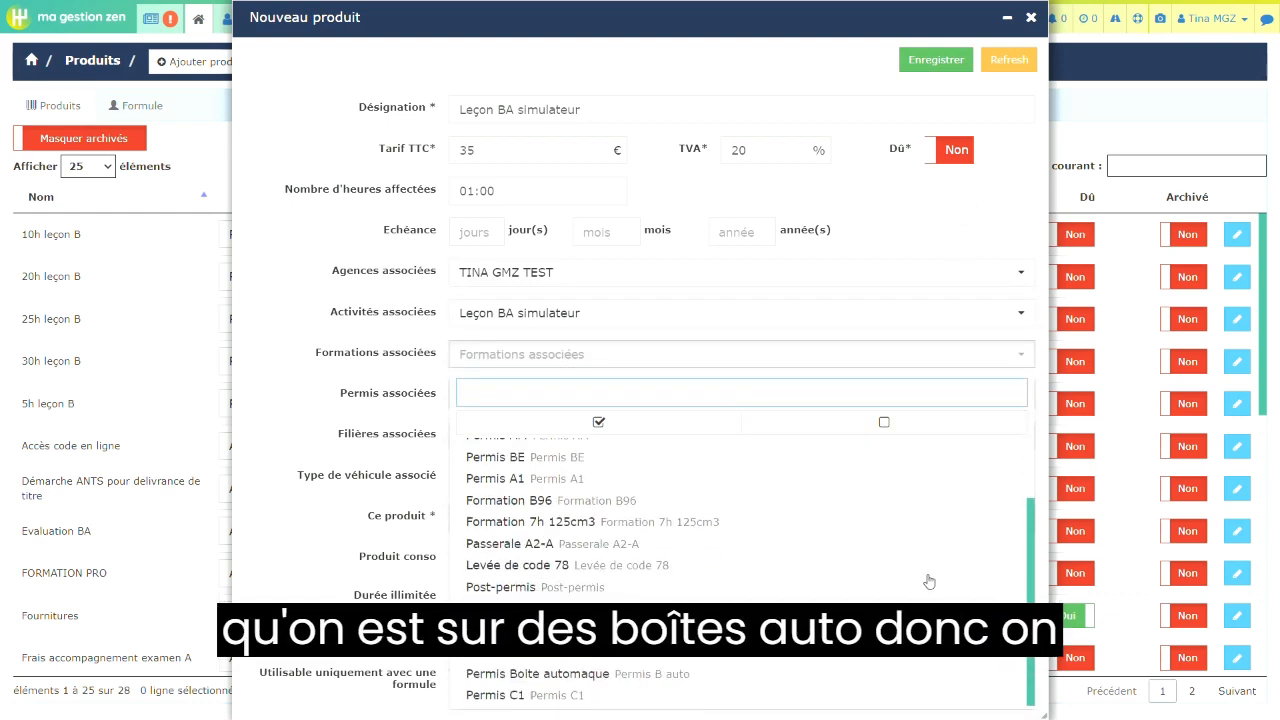
{"action": "left_click", "coordinate": [860, 631]}
{"action": "left_click", "coordinate": [860, 653]}
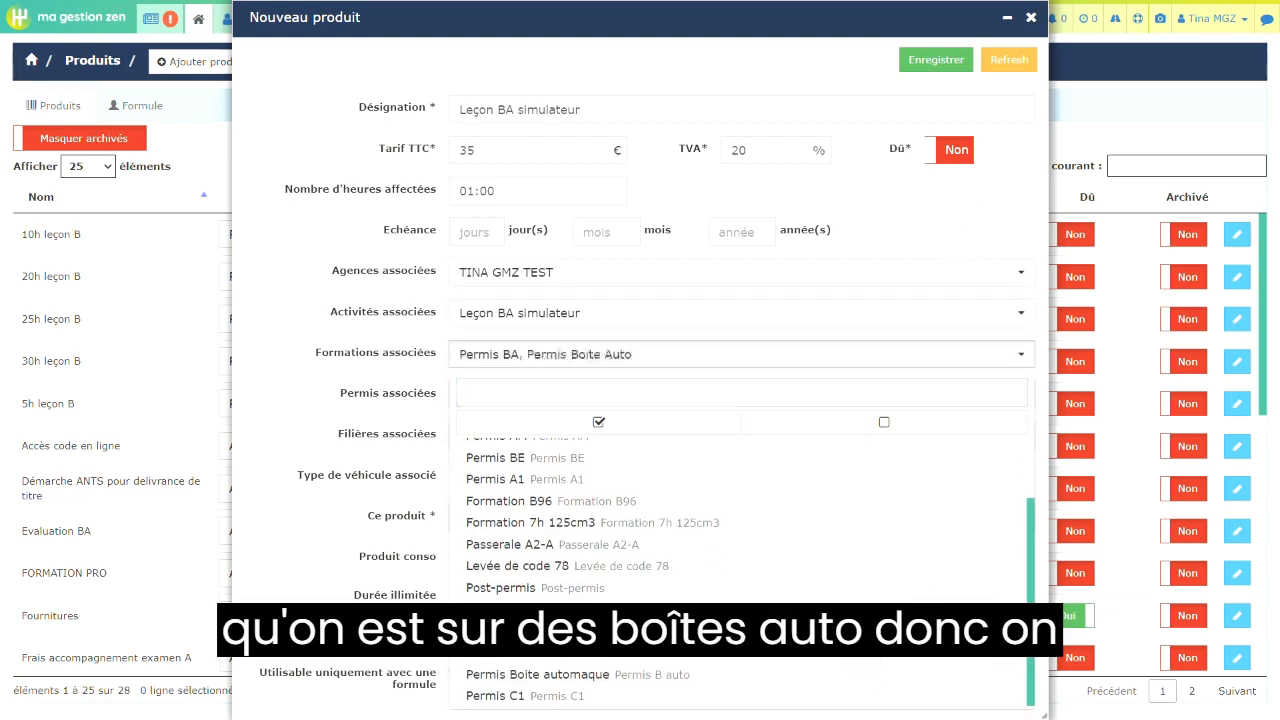
{"action": "left_click", "coordinate": [860, 675]}
{"action": "left_click", "coordinate": [987, 224]}
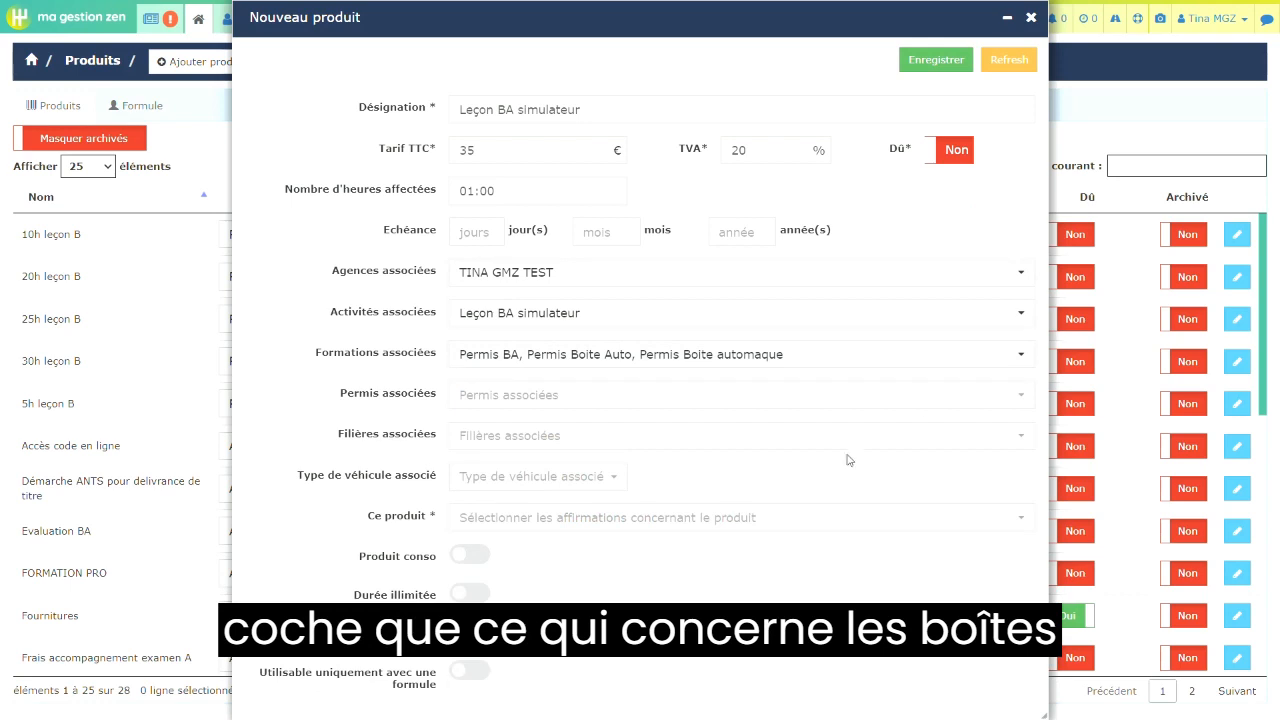
- Associate the product with licence B, leave Filières associées empty, and set the associated vehicle type to Voiture
{"action": "left_click", "coordinate": [814, 400]}
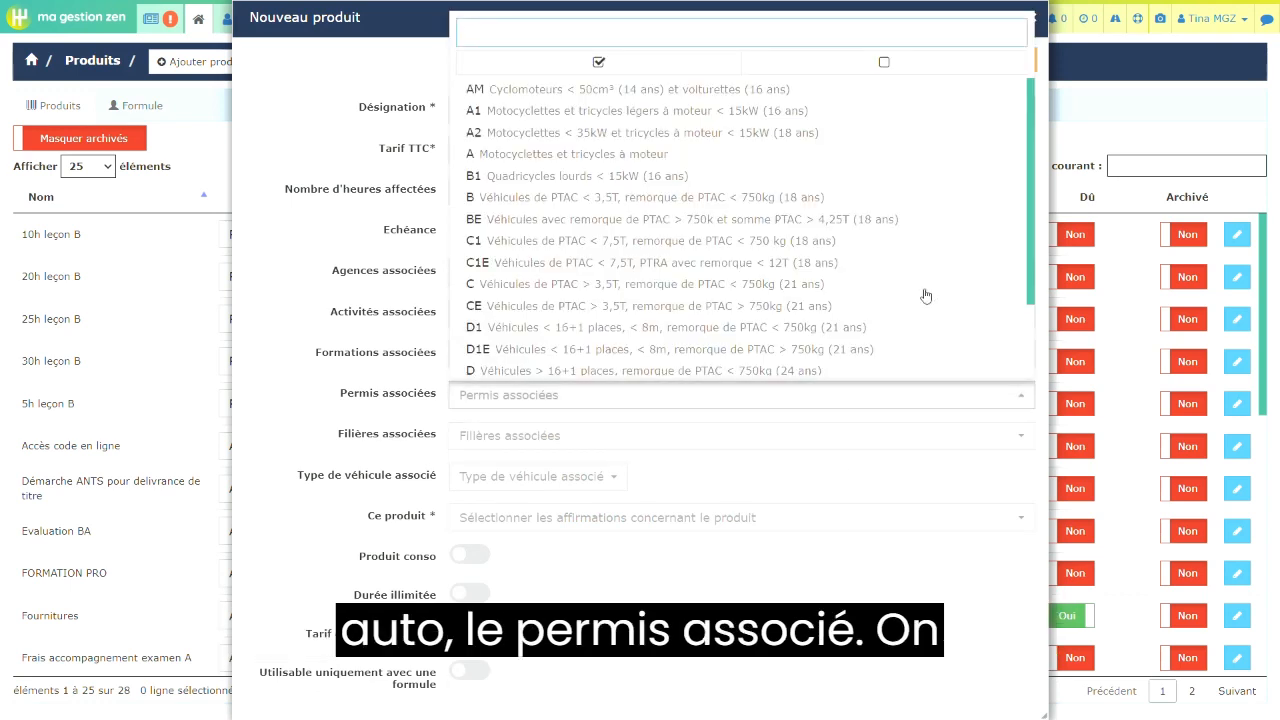
{"action": "left_click", "coordinate": [905, 199]}
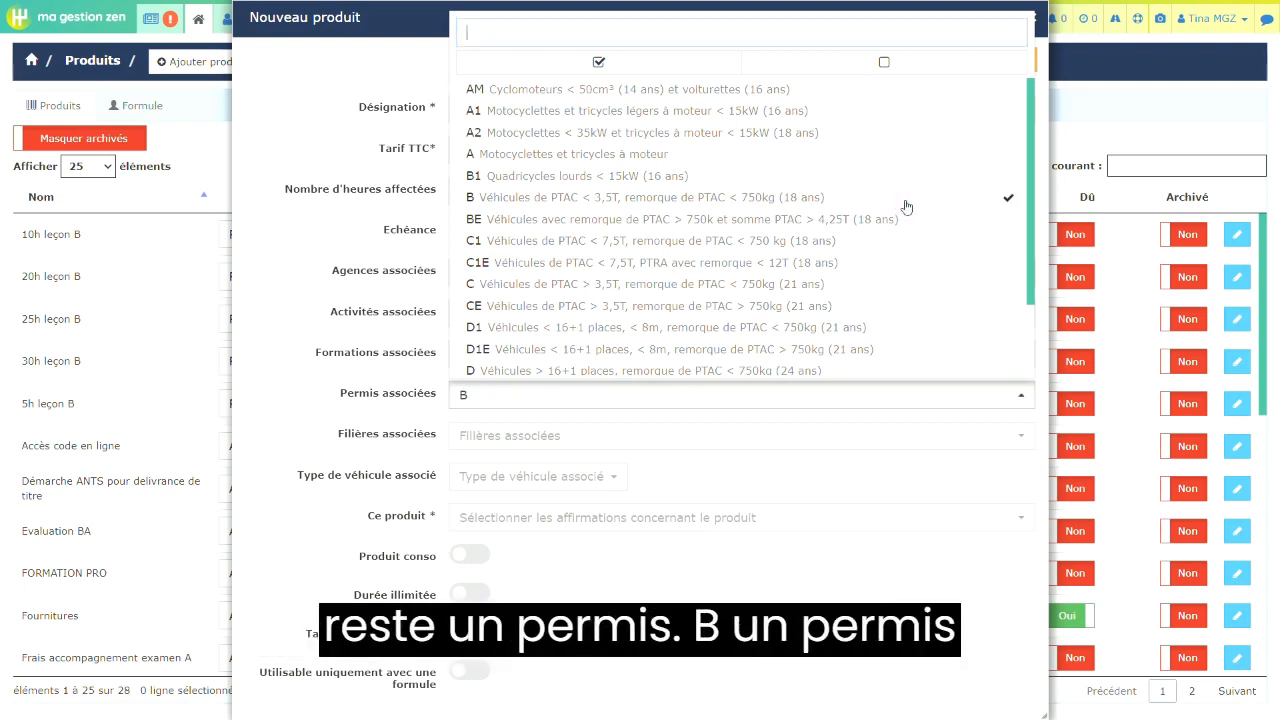
{"action": "left_click", "coordinate": [914, 630]}
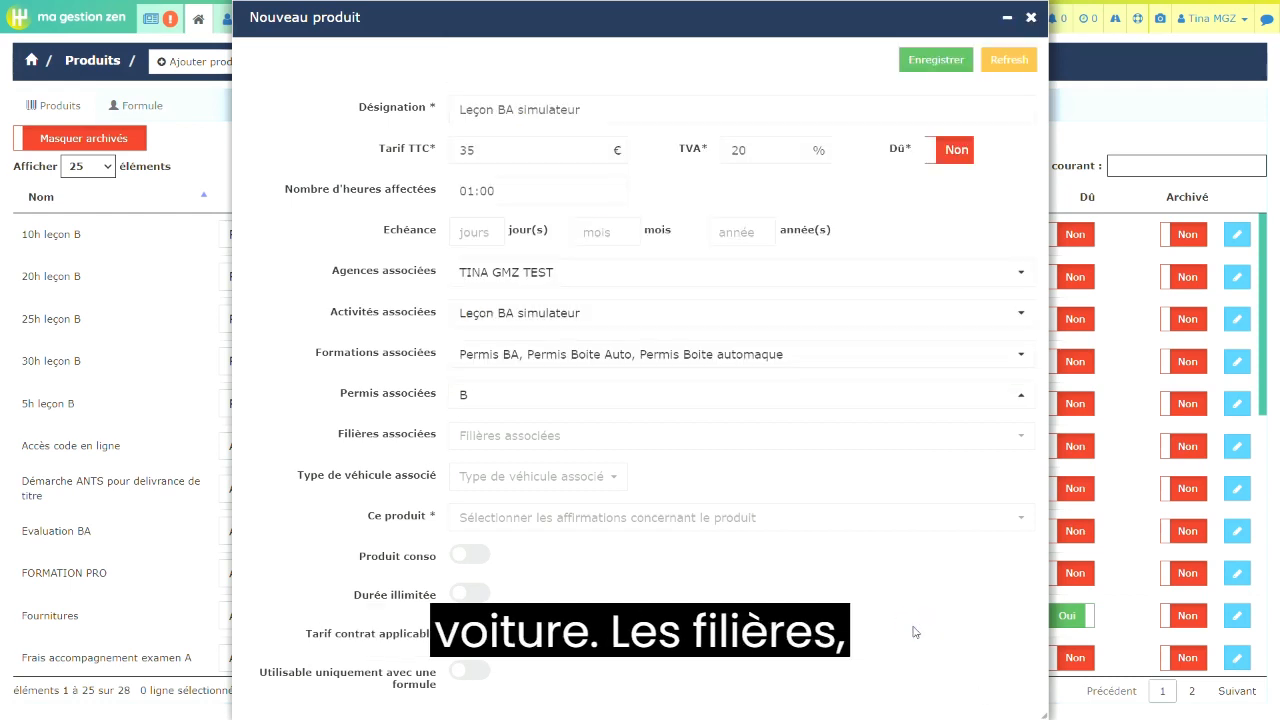
{"action": "left_click", "coordinate": [1027, 440]}
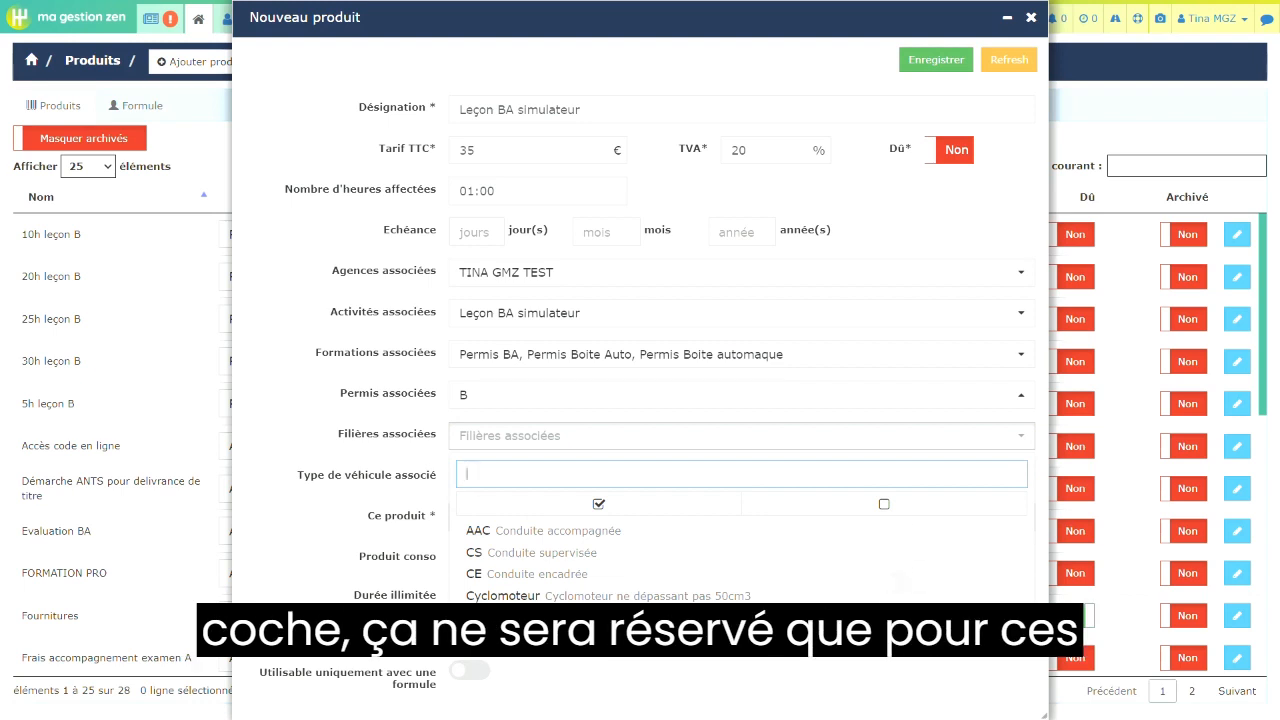
{"action": "left_click", "coordinate": [886, 672]}
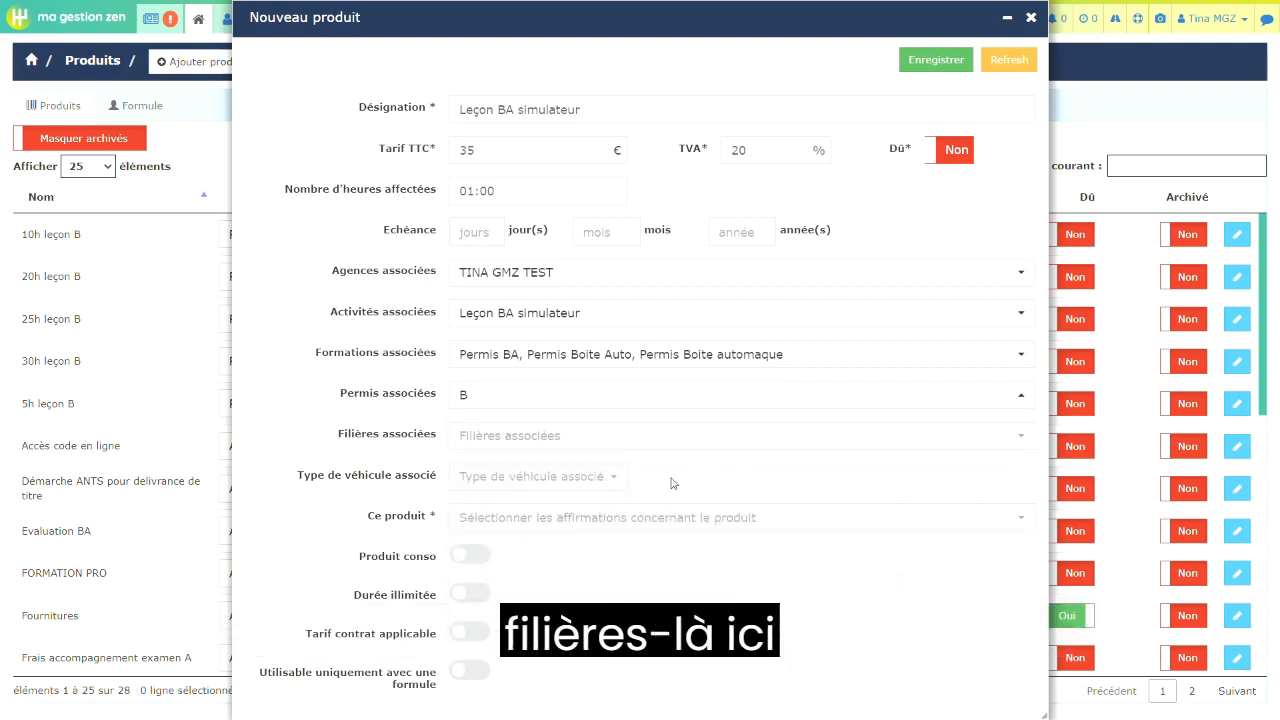
{"action": "left_click", "coordinate": [611, 479]}
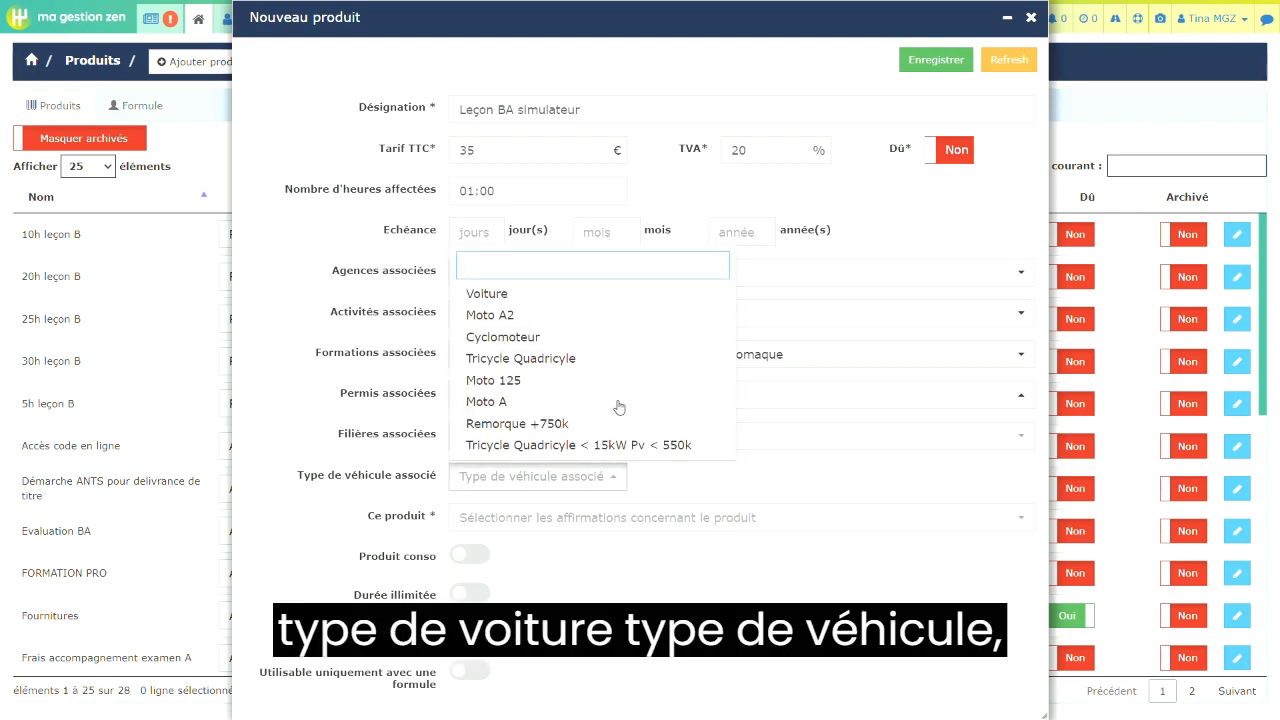
{"action": "left_click", "coordinate": [526, 296]}
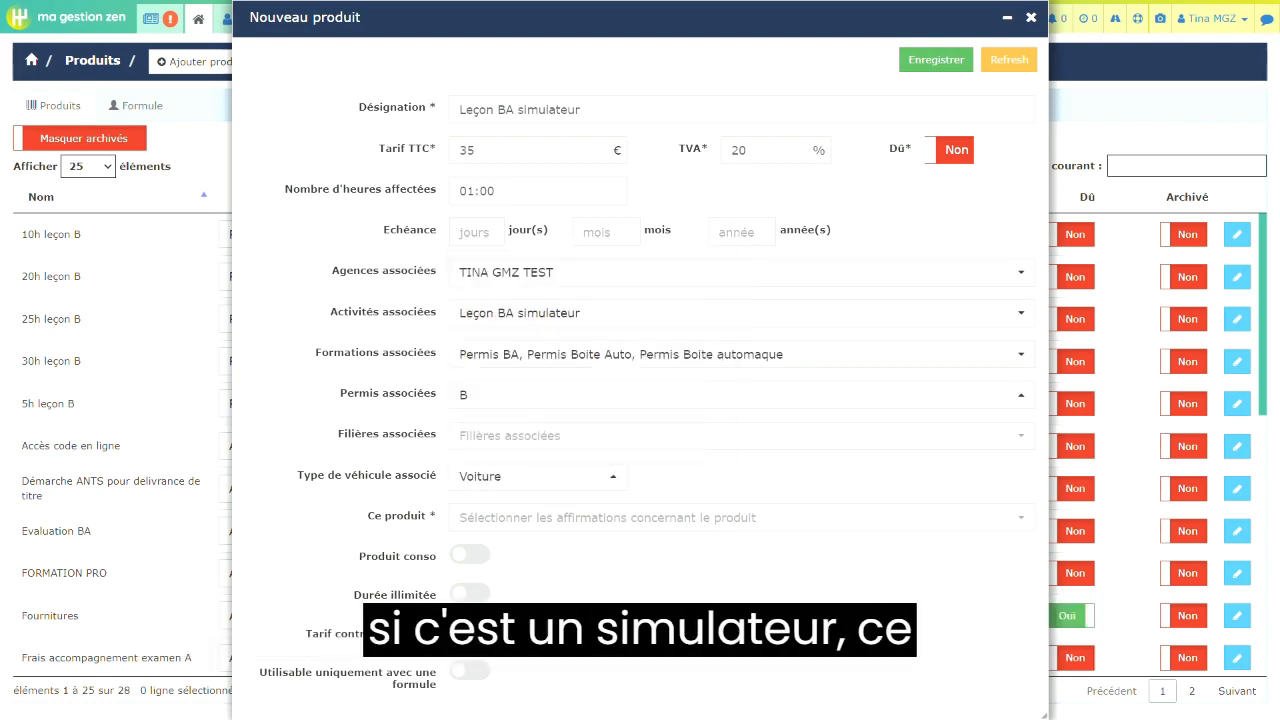
- Classify the product as "est une leçon" and save it
{"action": "left_click", "coordinate": [1012, 520]}
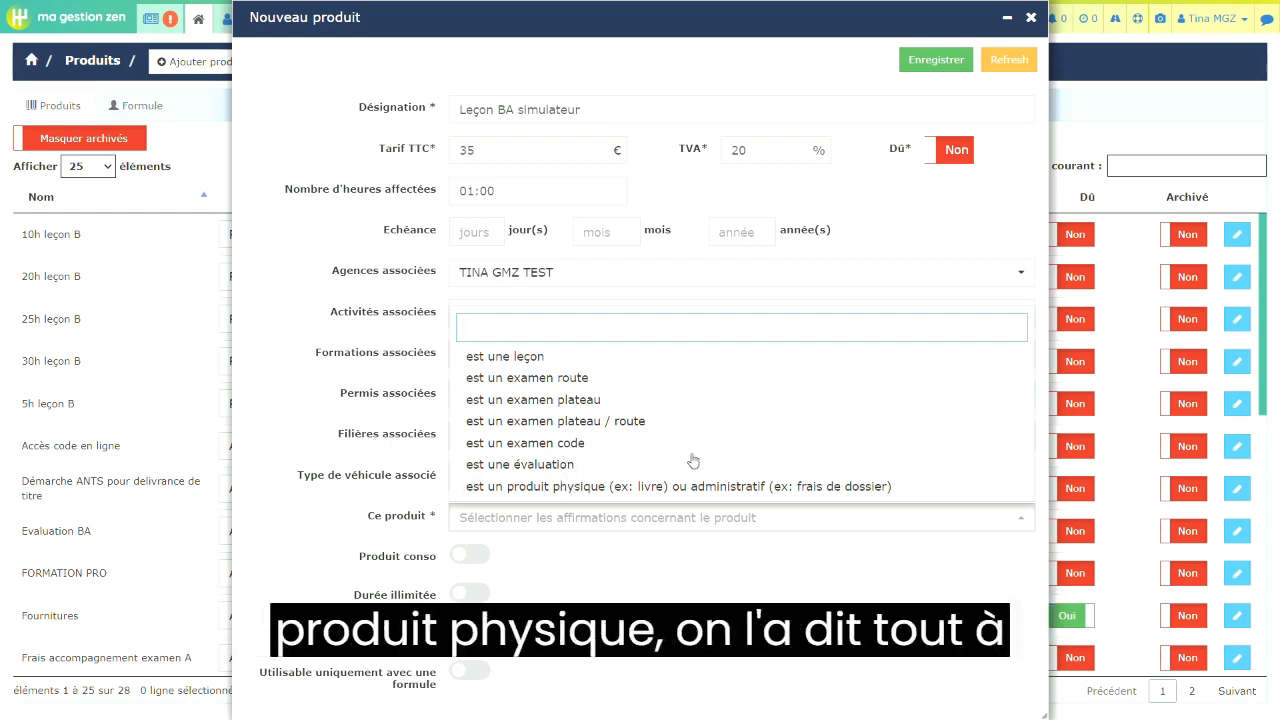
{"action": "left_click", "coordinate": [610, 357]}
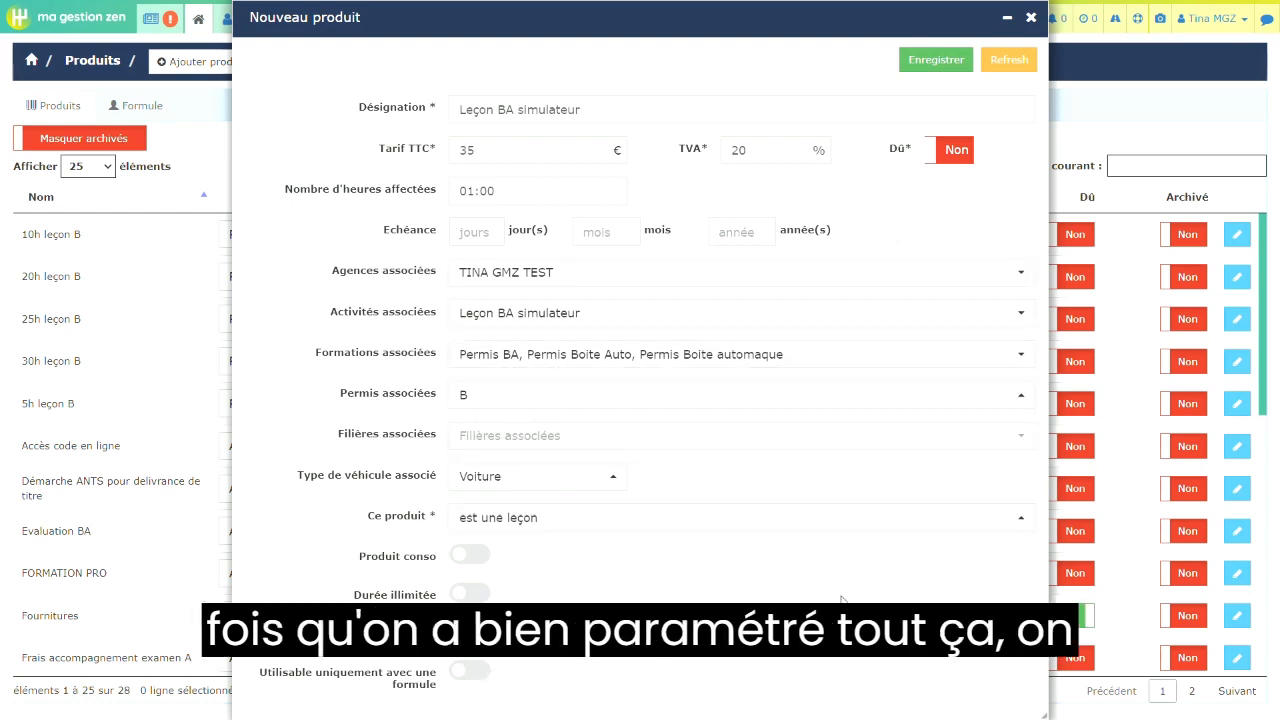
{"action": "left_click", "coordinate": [930, 59]}
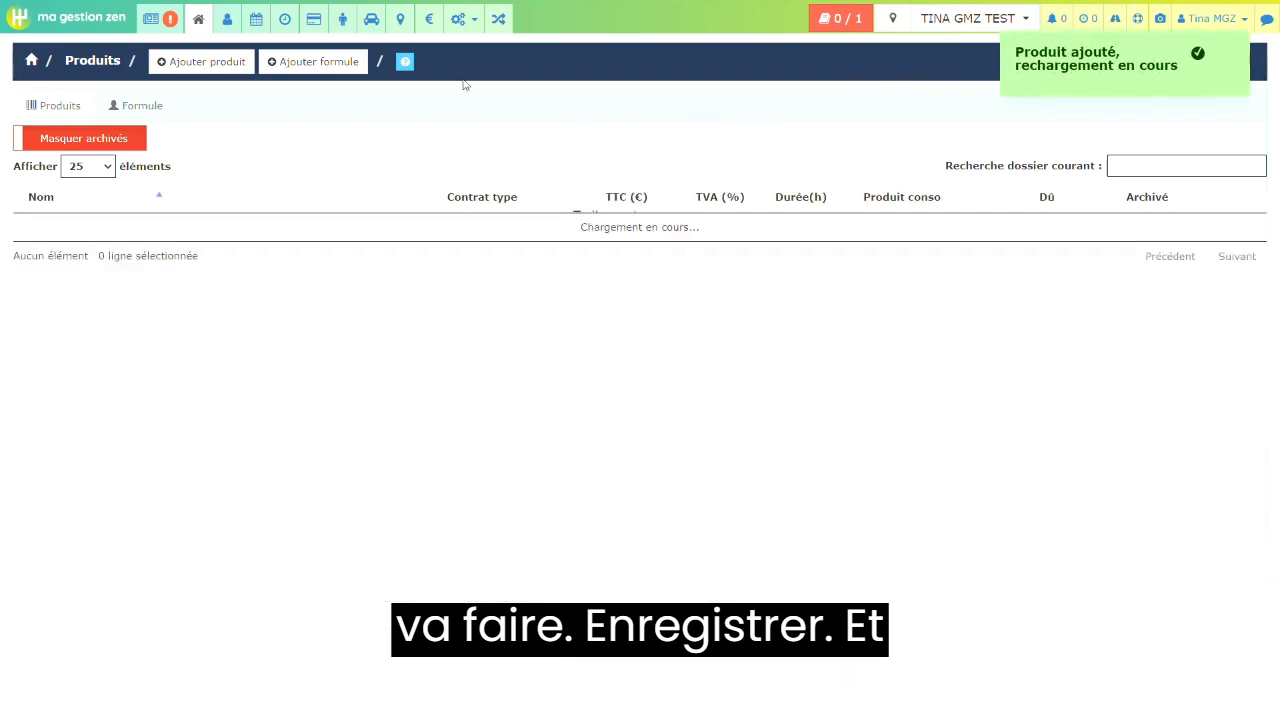
- Go to the activities configuration and open the Leçon BA simulateur activity for editing
{"action": "left_click", "coordinate": [461, 30]}
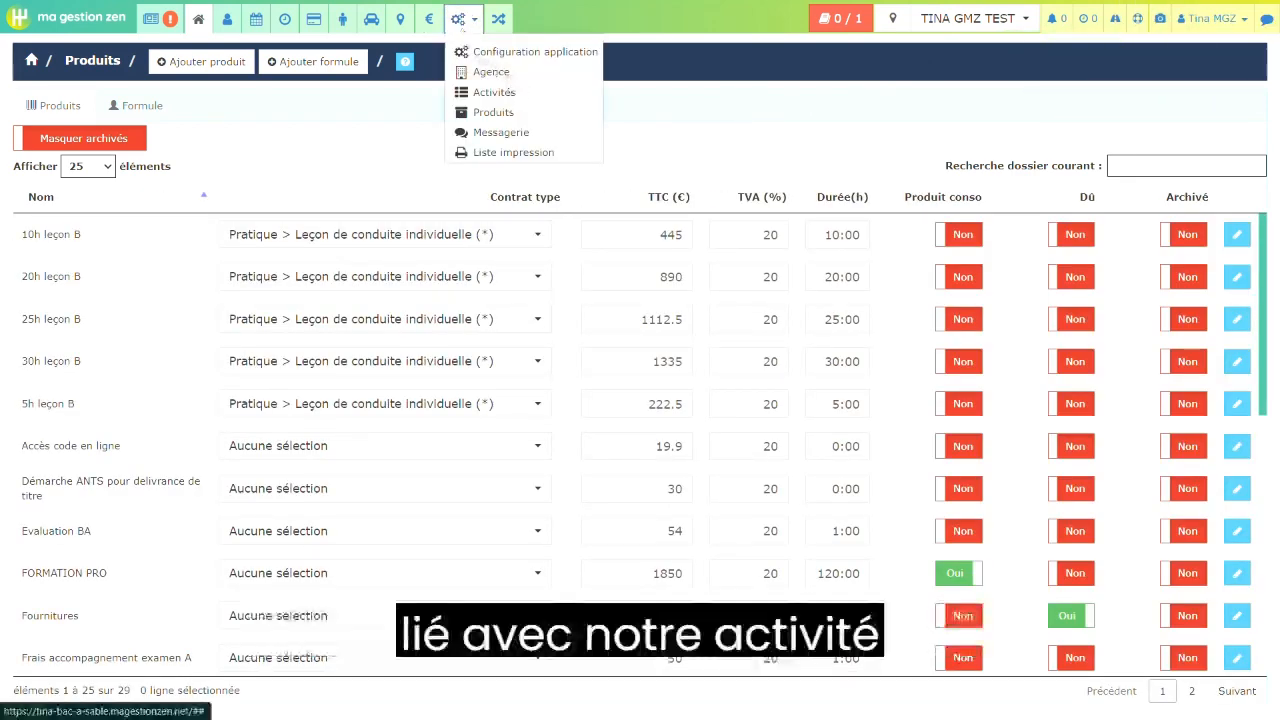
{"action": "left_click", "coordinate": [505, 92]}
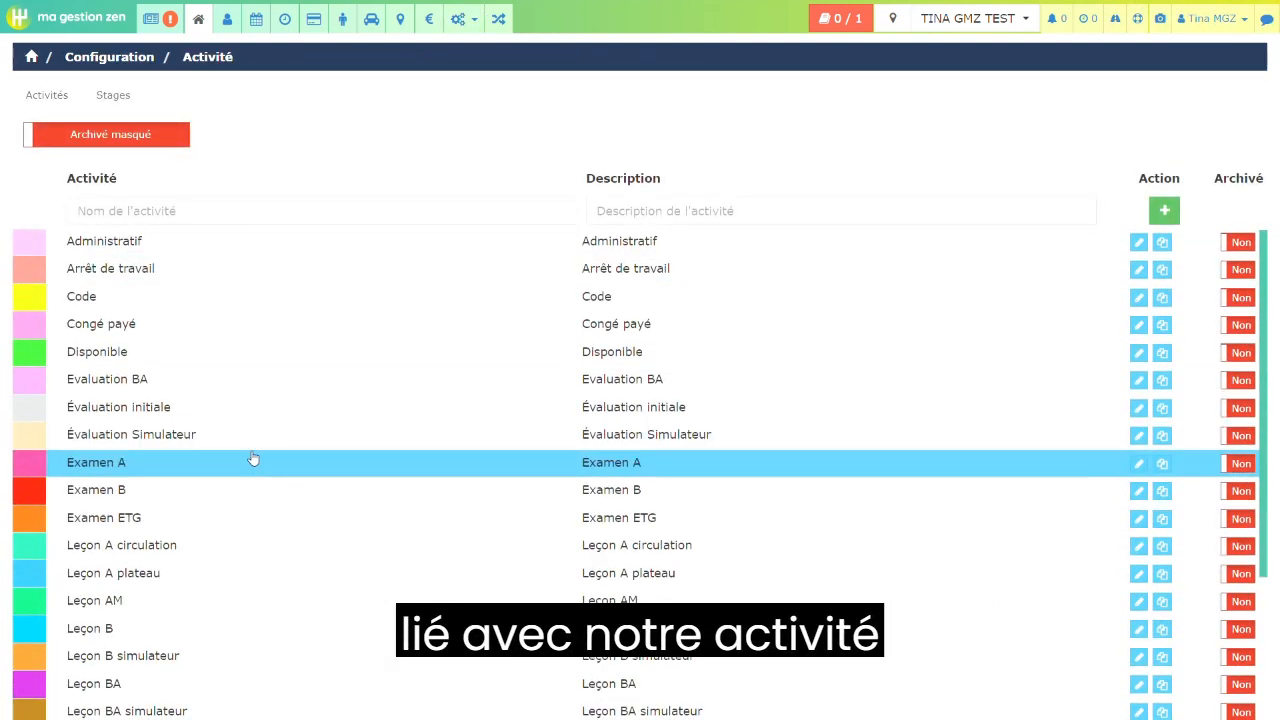
{"action": "scroll", "coordinate": [251, 457], "scroll_direction": "down", "scroll_amount": 3}
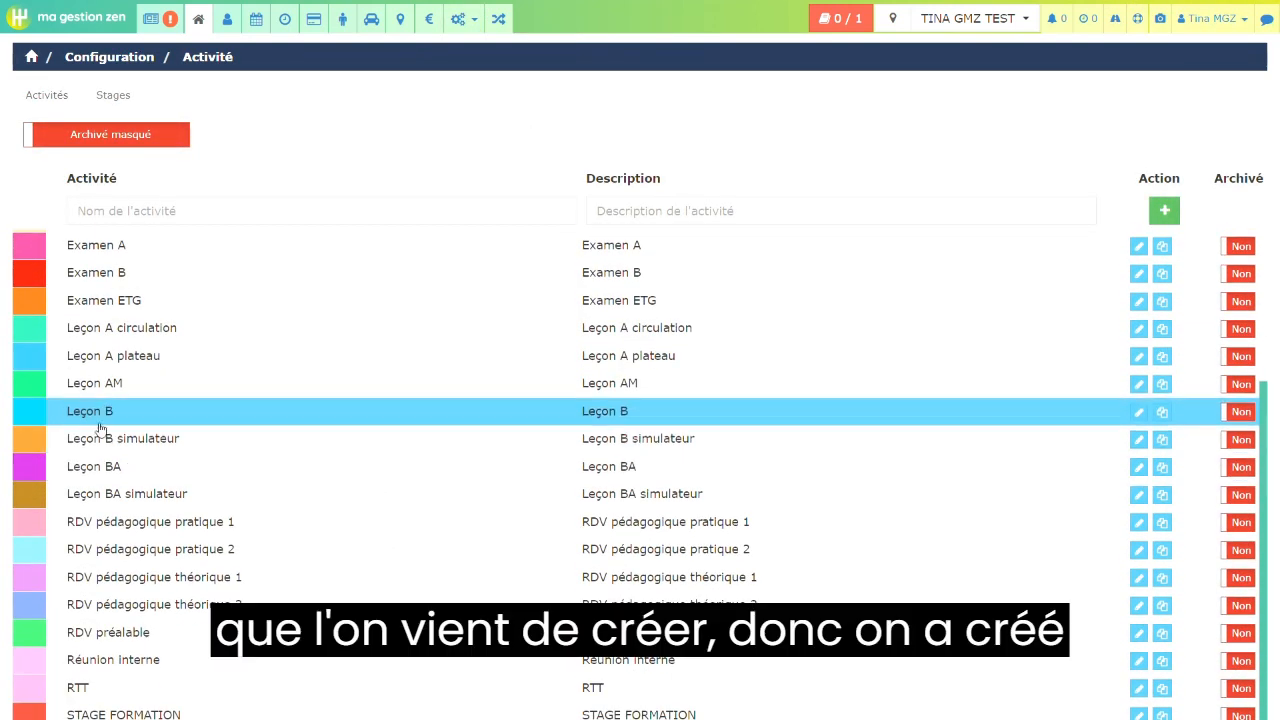
{"action": "left_click", "coordinate": [184, 500]}
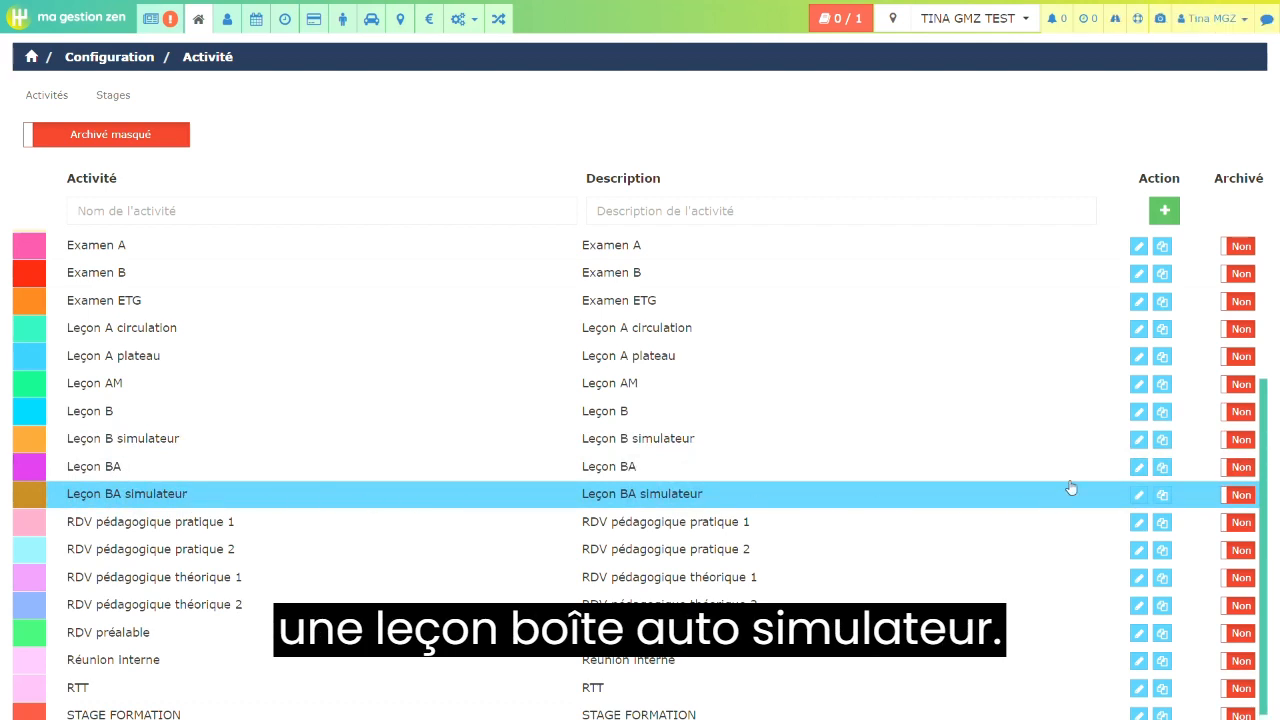
{"action": "left_click", "coordinate": [1138, 496]}
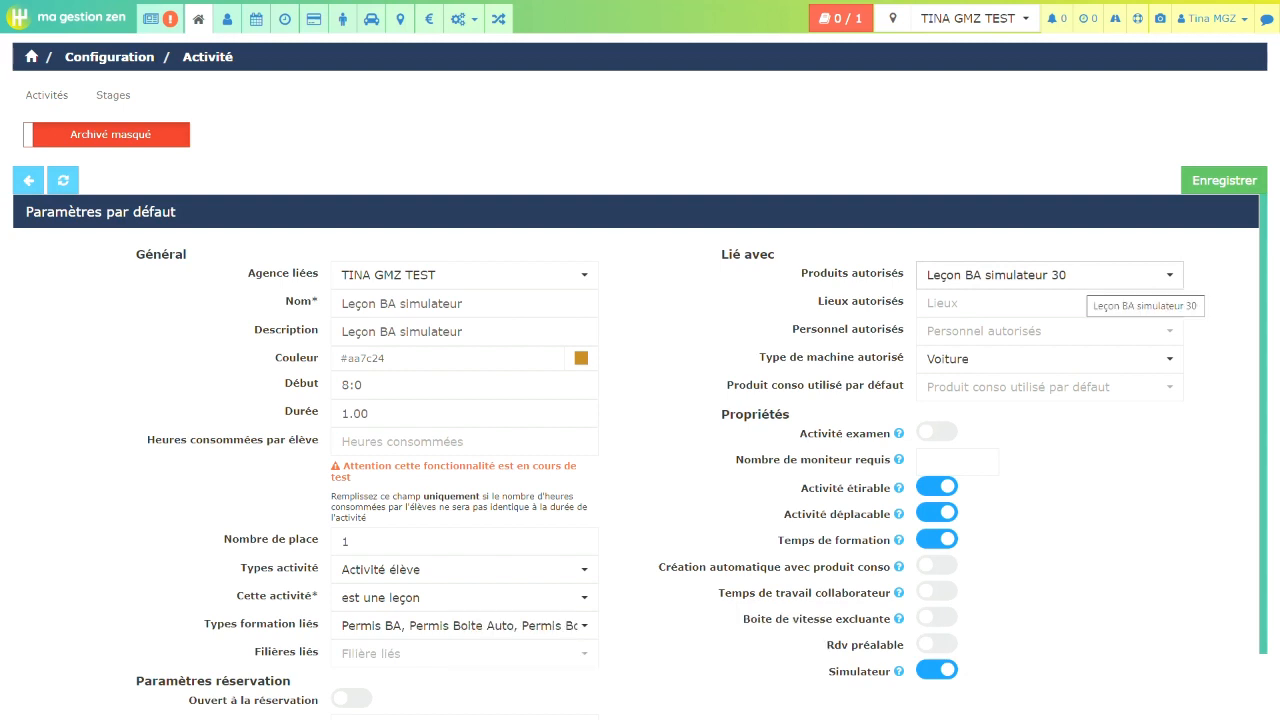
- Check the choices for the activity's default consumption product without selecting one, and save the activity
{"action": "left_click", "coordinate": [1158, 398]}
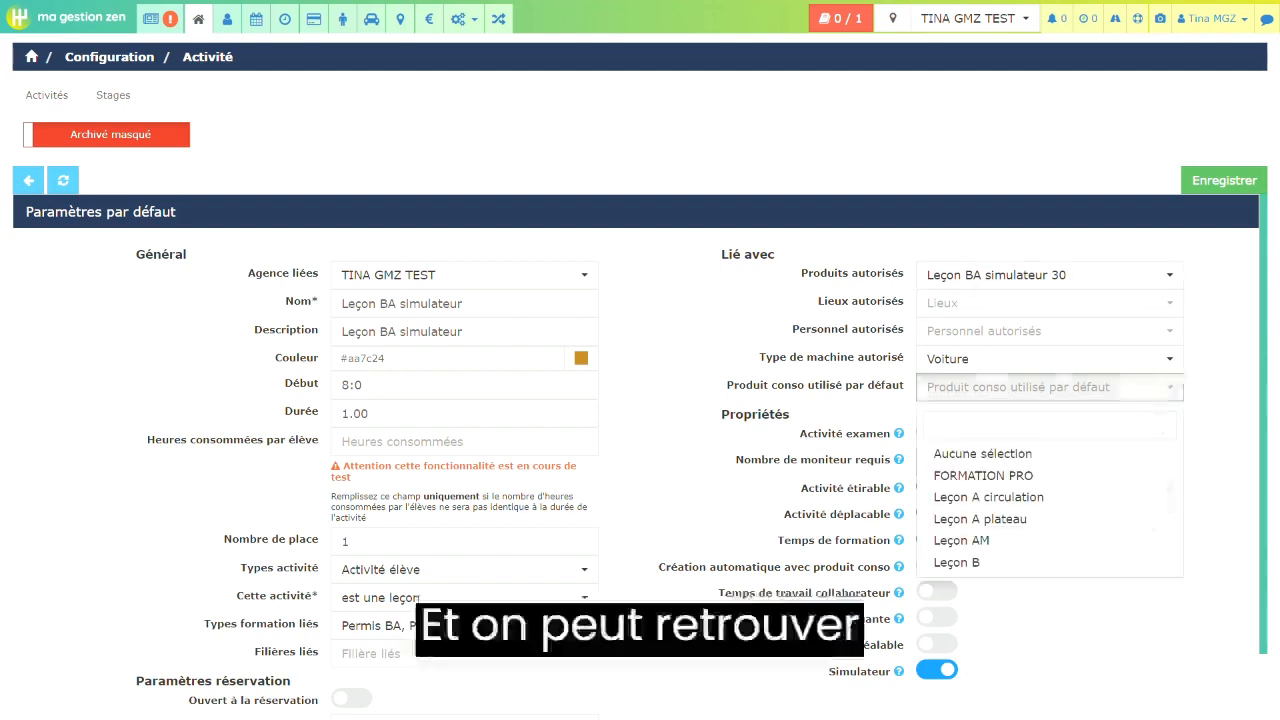
{"action": "scroll", "coordinate": [1123, 590], "scroll_direction": "down", "scroll_amount": 1}
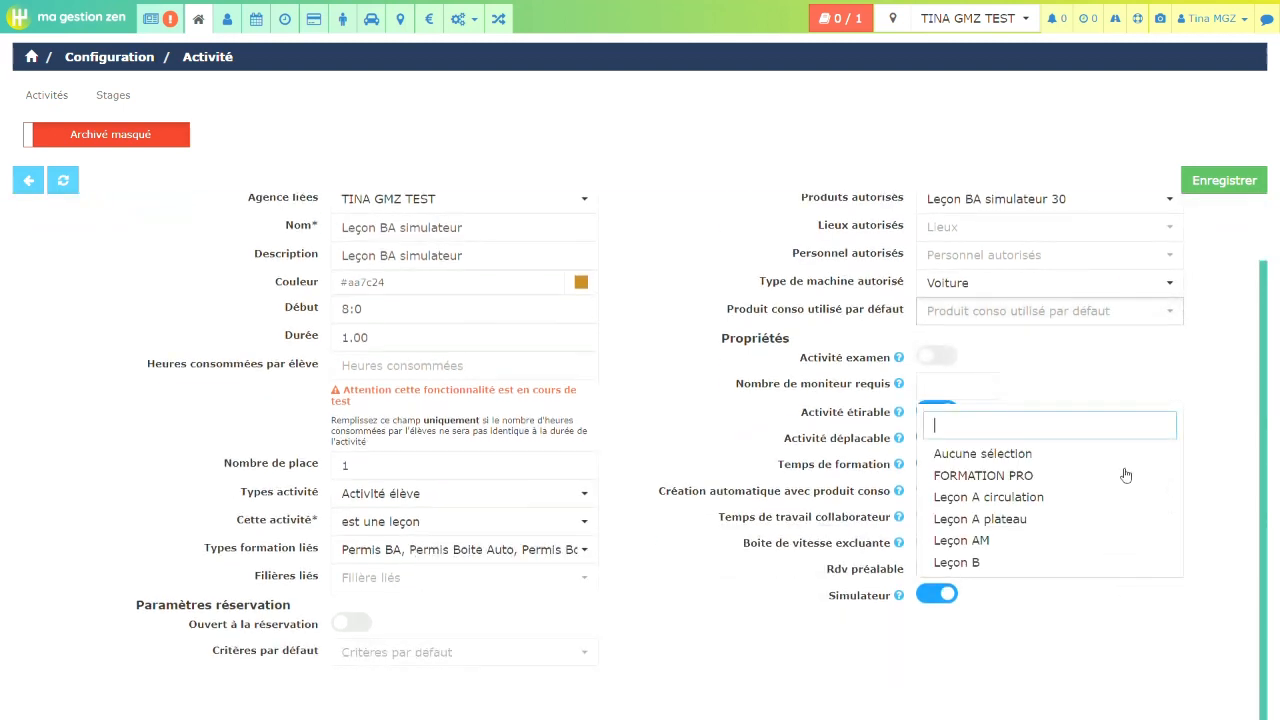
{"action": "left_click", "coordinate": [1104, 587]}
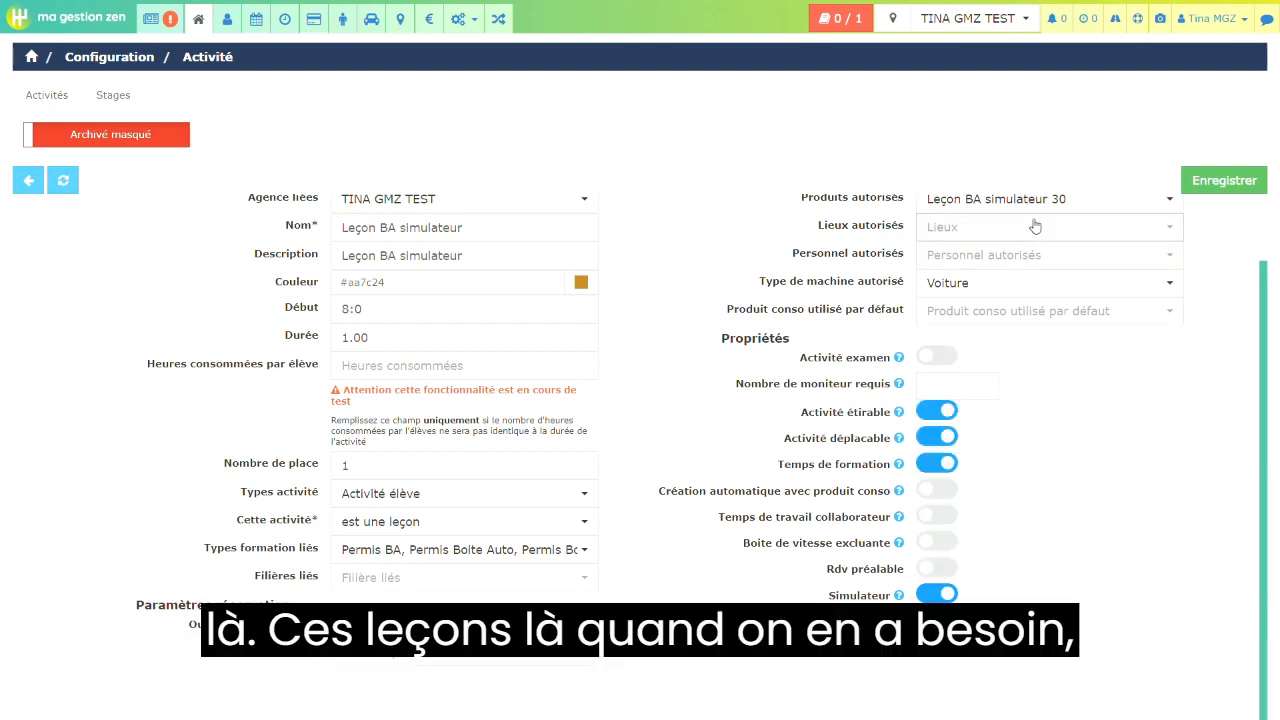
{"action": "scroll", "coordinate": [1112, 490], "scroll_direction": "up", "scroll_amount": 1}
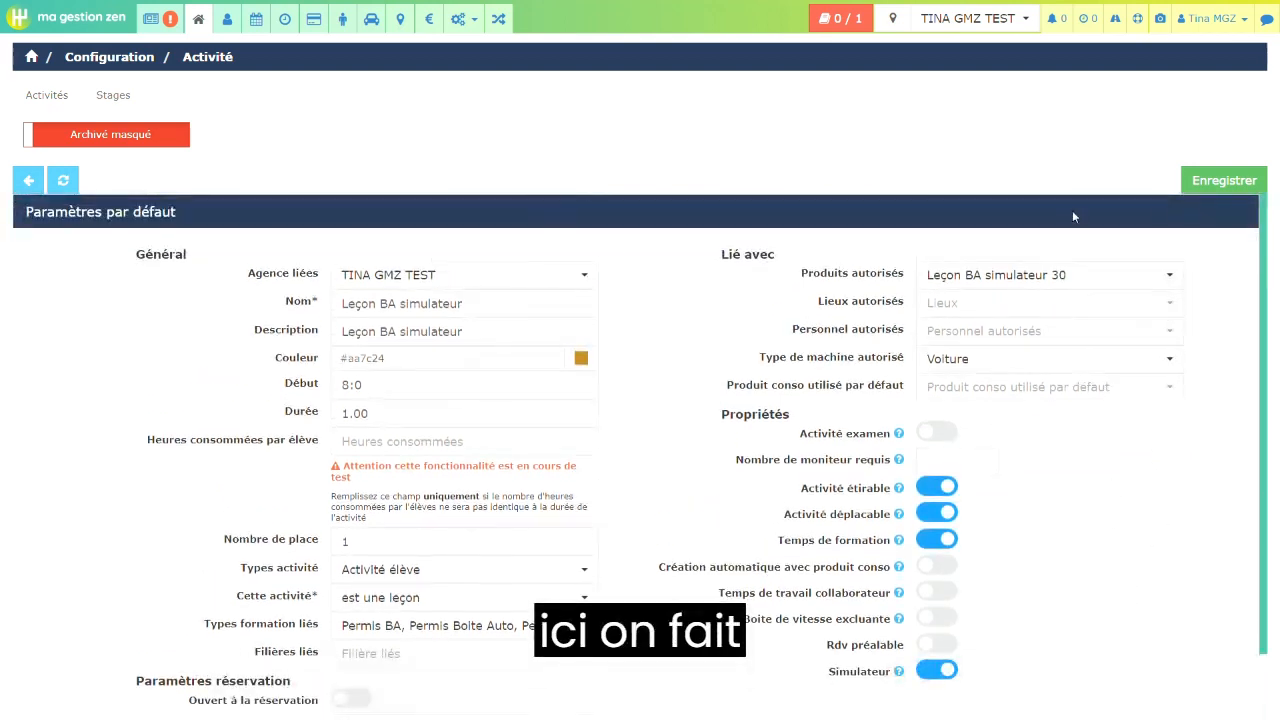
{"action": "left_click", "coordinate": [1224, 180]}
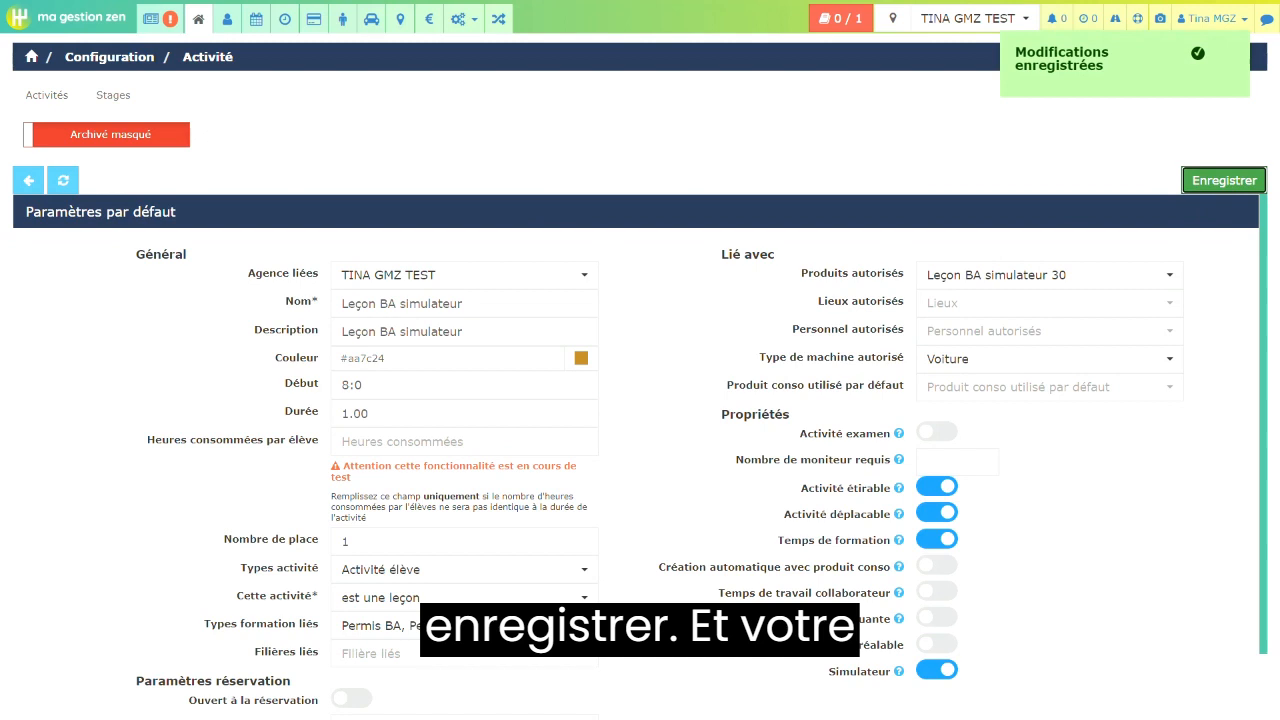